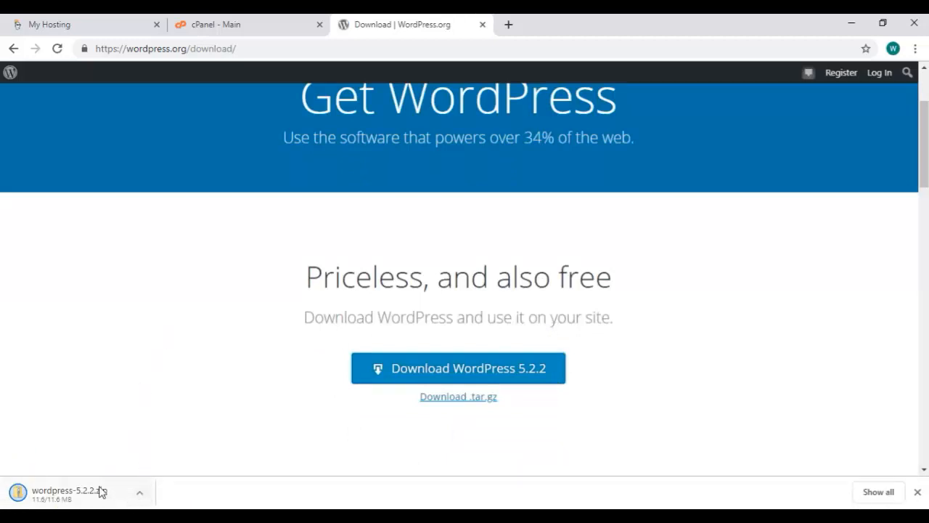
# With the WordPress 5.2.2 zip downloaded, switch back to the cPanel main page.
pyautogui.click(250, 28)
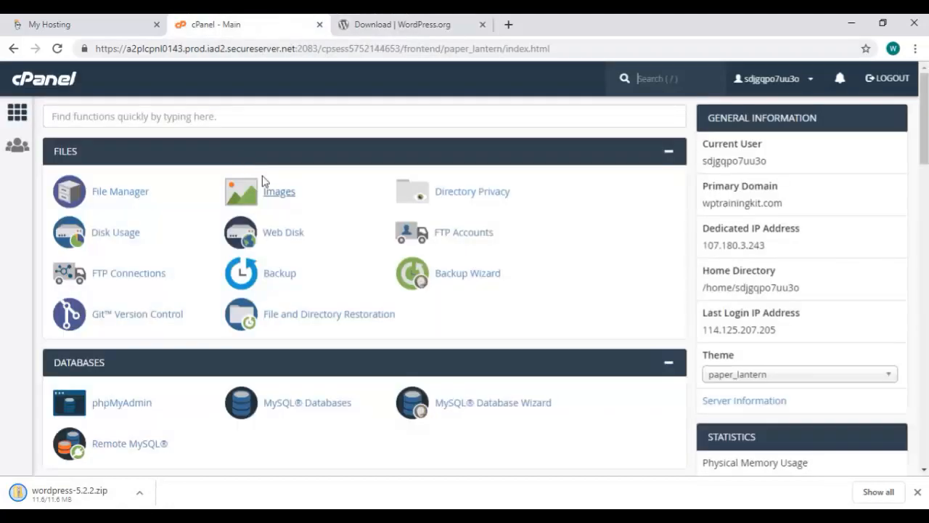
# Upload wordpress-5.2.2.zip into the public_html folder through File Manager.
pyautogui.click(141, 194)
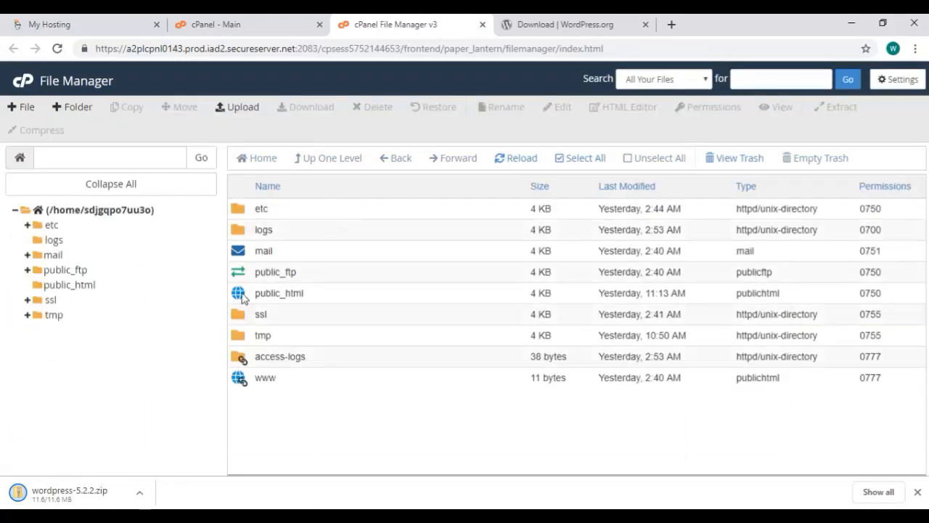
pyautogui.doubleClick(242, 297)
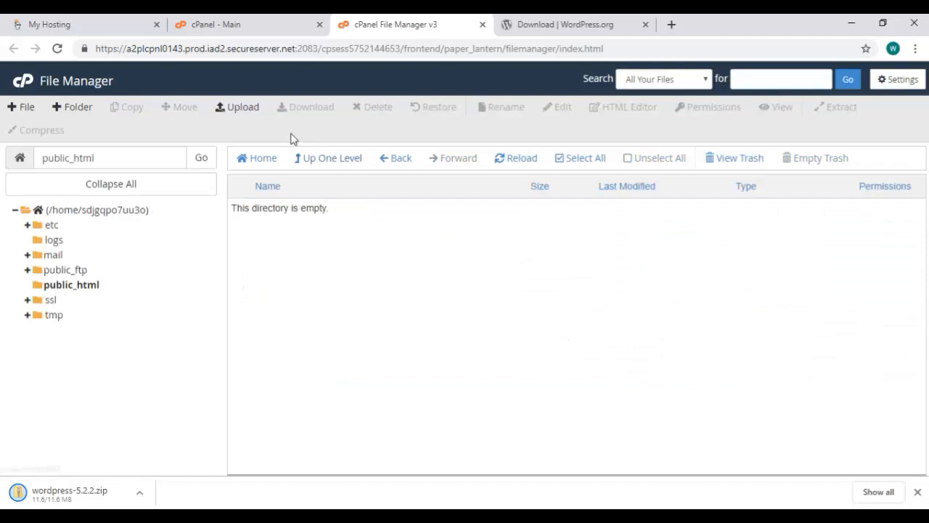
pyautogui.click(239, 110)
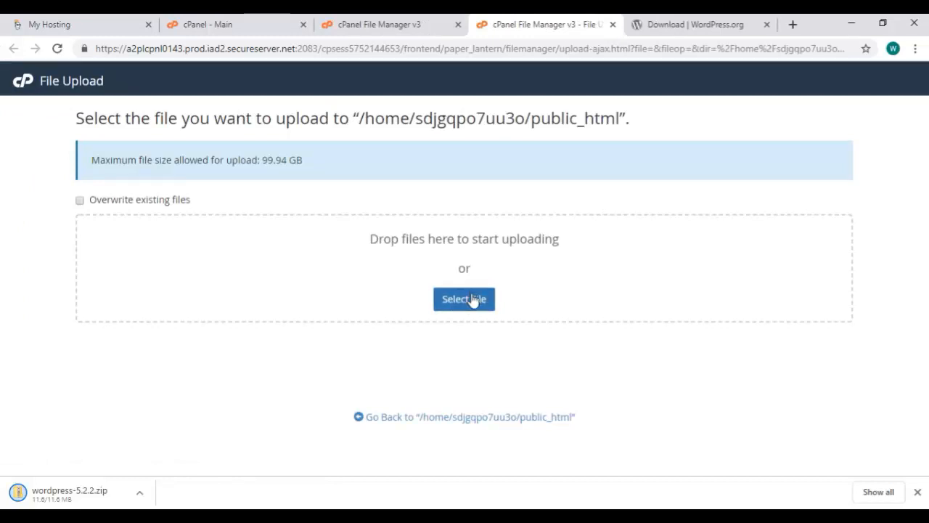
pyautogui.click(472, 298)
pyautogui.doubleClick(546, 355)
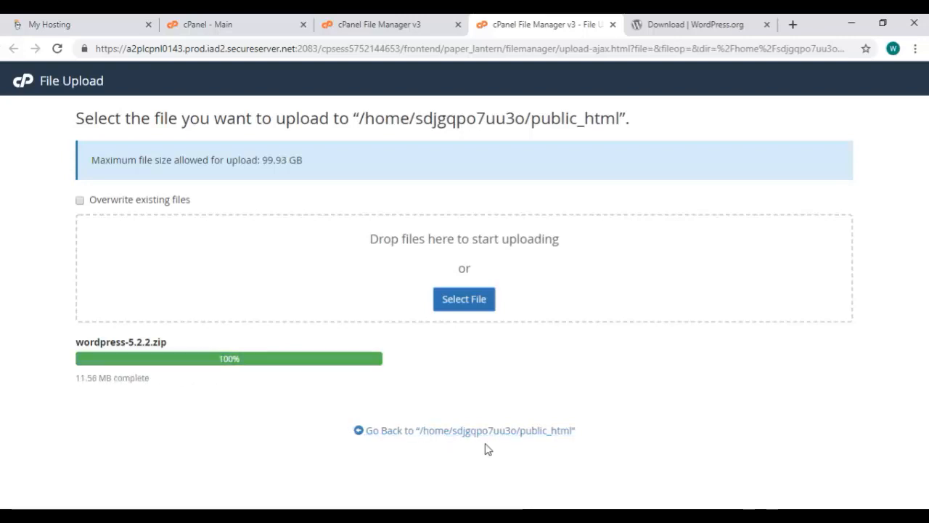
pyautogui.hotkey('ctrl', 'w')
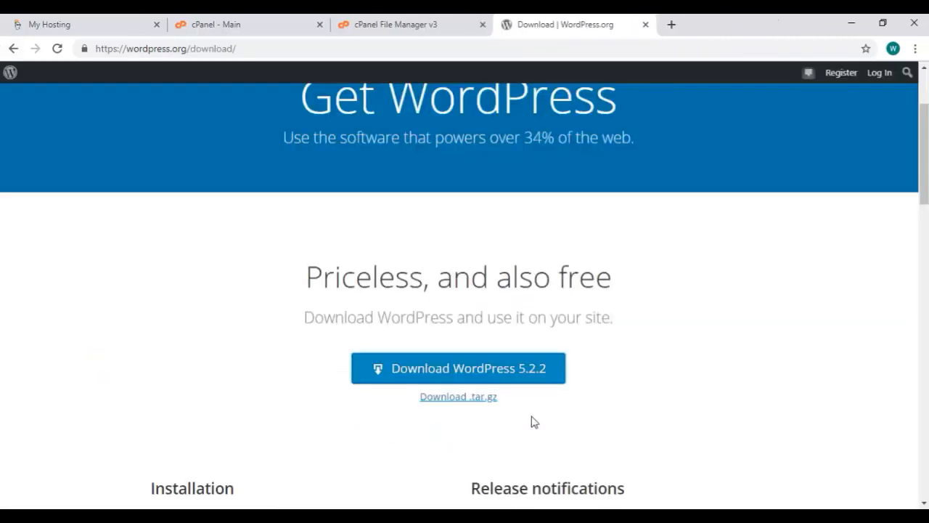
pyautogui.click(421, 19)
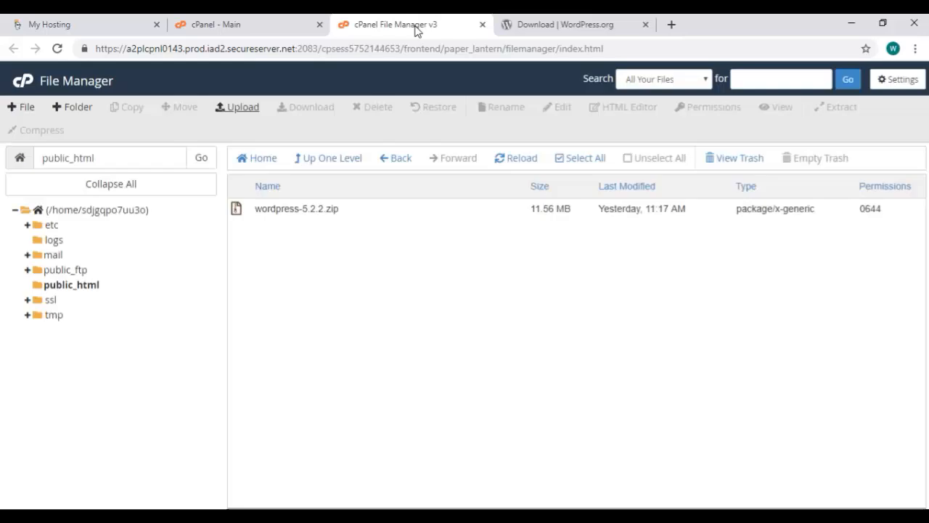
# Extract wordpress-5.2.2.zip into public_html.
pyautogui.click(322, 208)
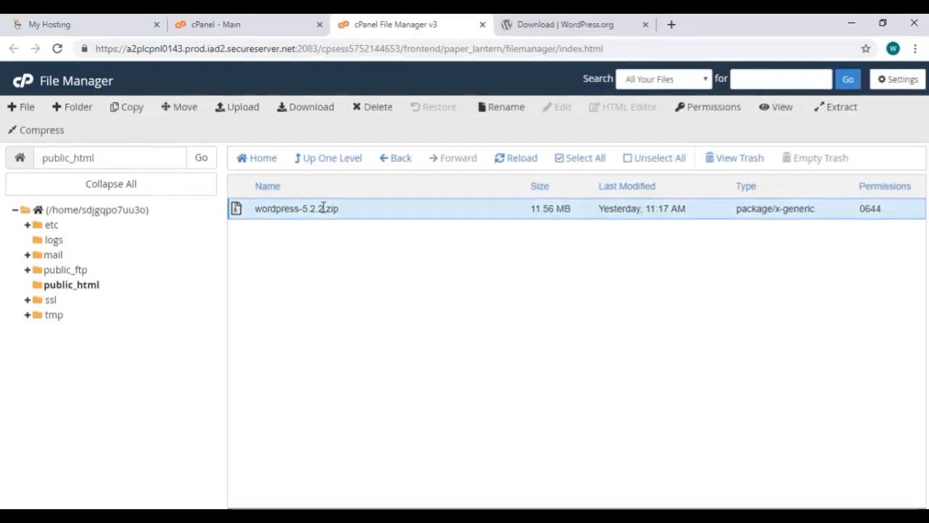
pyautogui.click(839, 107)
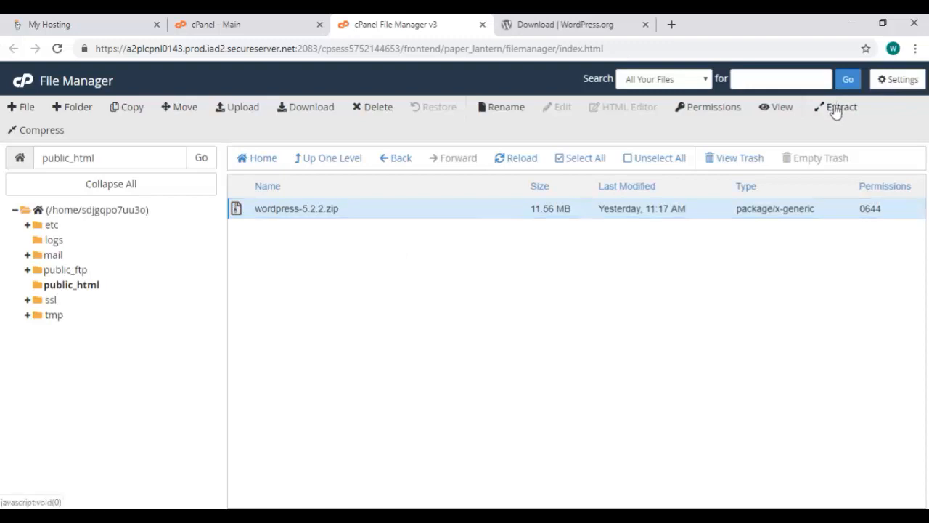
pyautogui.click(565, 354)
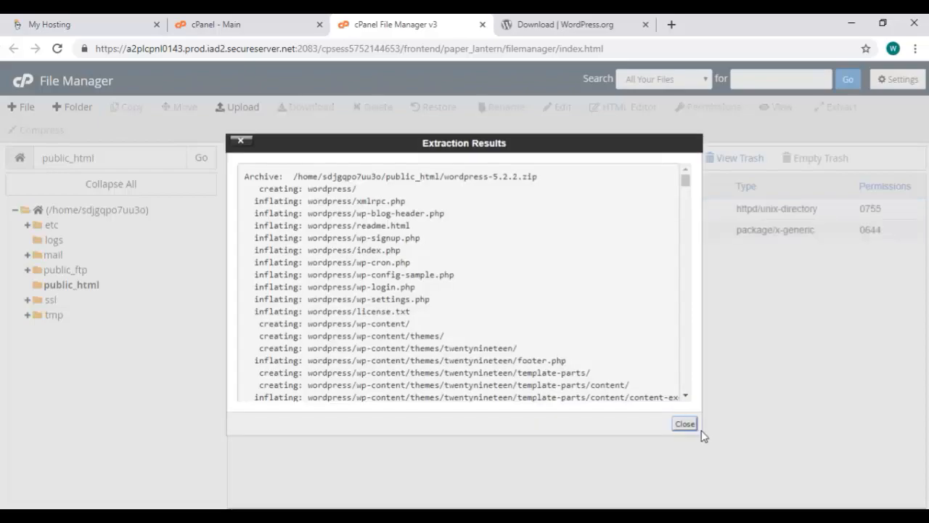
pyautogui.click(694, 427)
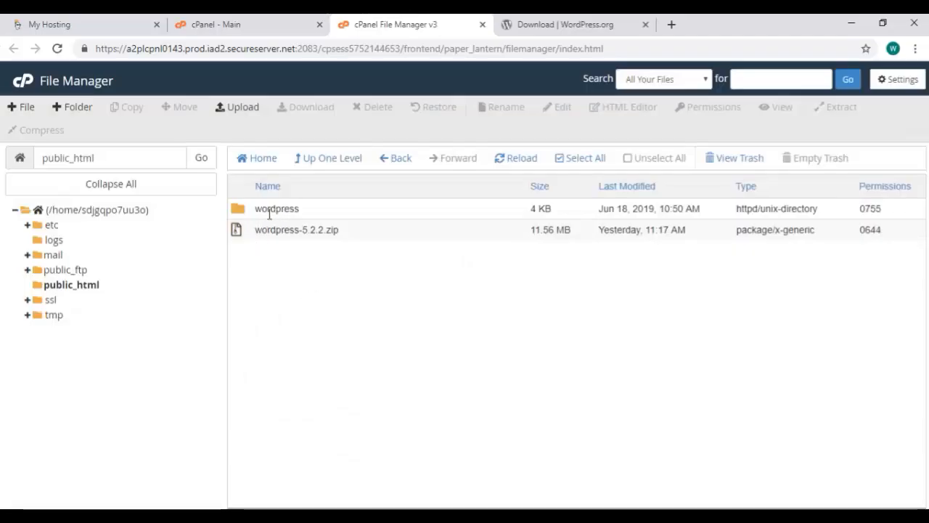
# Open the new wordpress folder and select all its files, from wp-admin to xmlrpc.php.
pyautogui.click(246, 218)
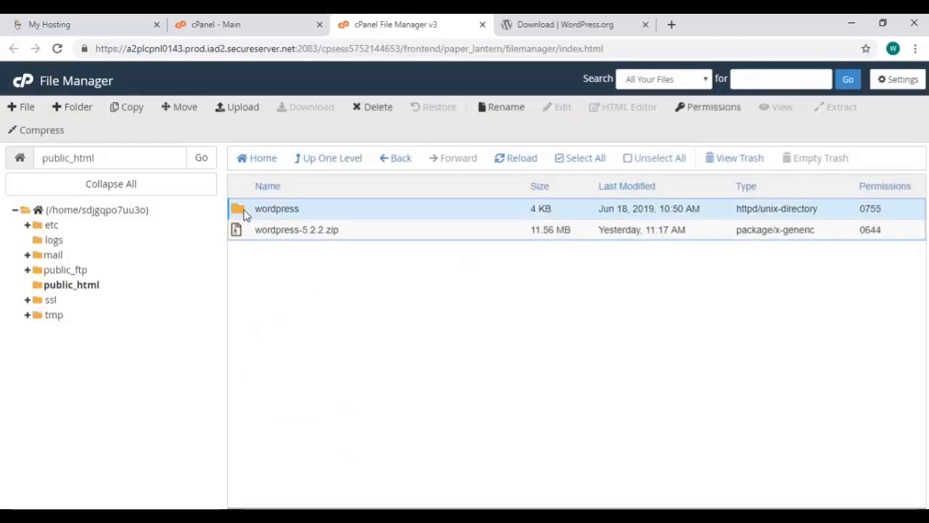
pyautogui.doubleClick(245, 212)
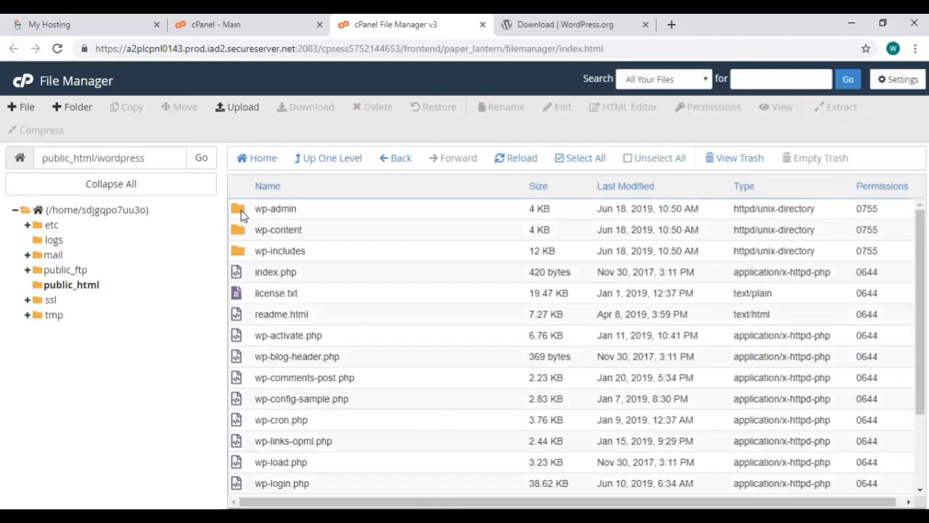
pyautogui.click(241, 212)
pyautogui.scroll(-3, 279, 254)
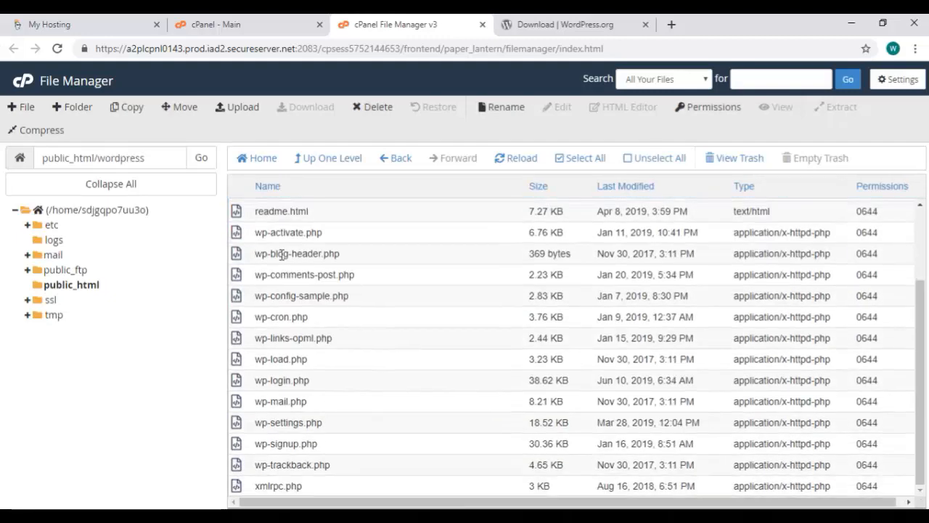
pyautogui.keyDown('shift'); pyautogui.click(240, 488); pyautogui.keyUp('shift')
pyautogui.scroll(3, 283, 236)
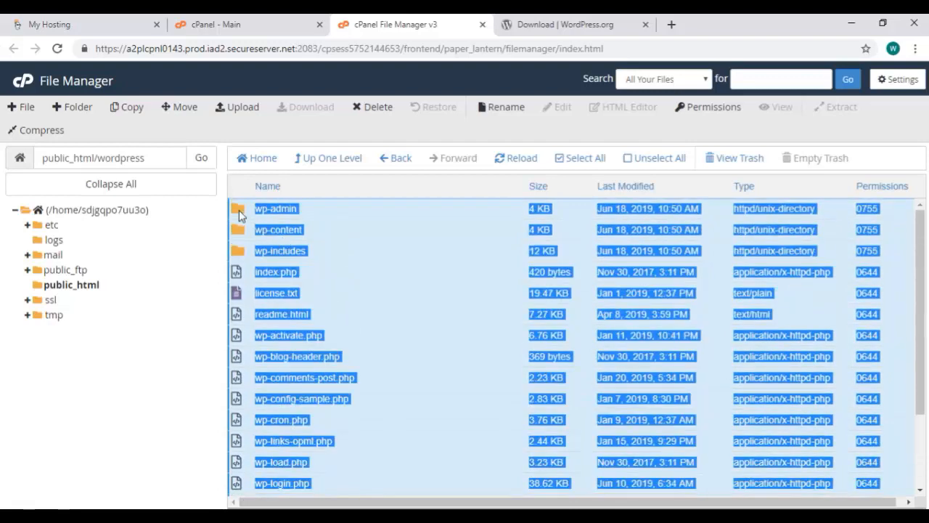
# Move the selected WordPress files to /public_html/.
pyautogui.rightClick(239, 210)
pyautogui.click(273, 220)
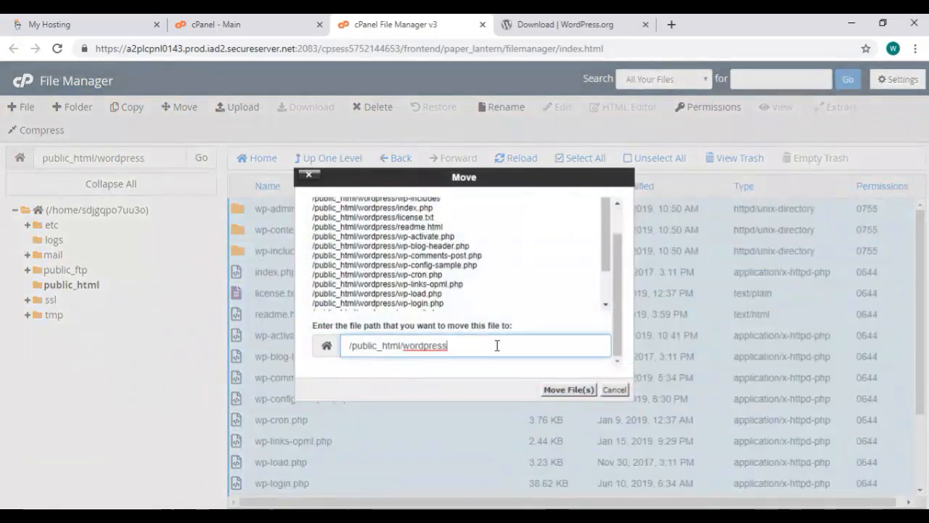
pyautogui.moveTo(403, 346); pyautogui.dragTo(464, 346)
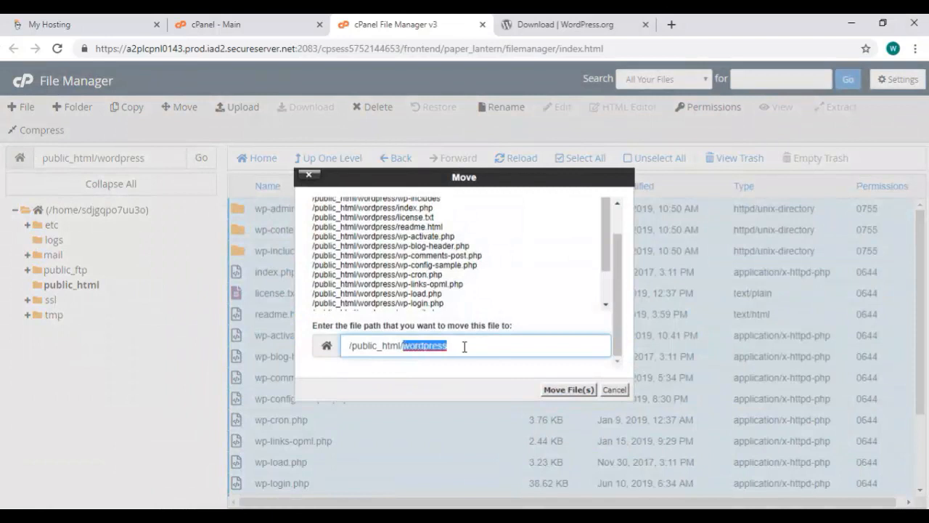
pyautogui.click(468, 346)
pyautogui.press('BackSpace')
pyautogui.press('BackSpace')
pyautogui.press('BackSpace')
pyautogui.press('BackSpace')
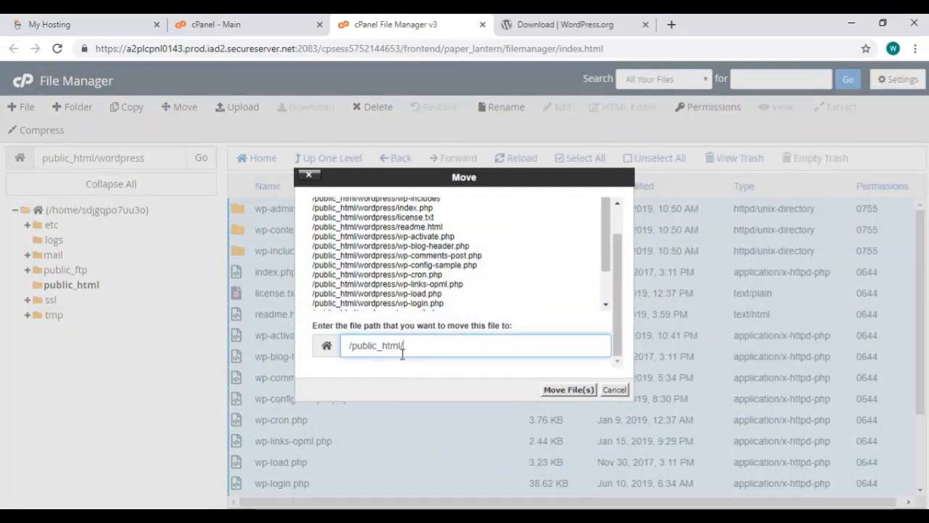
pyautogui.click(583, 392)
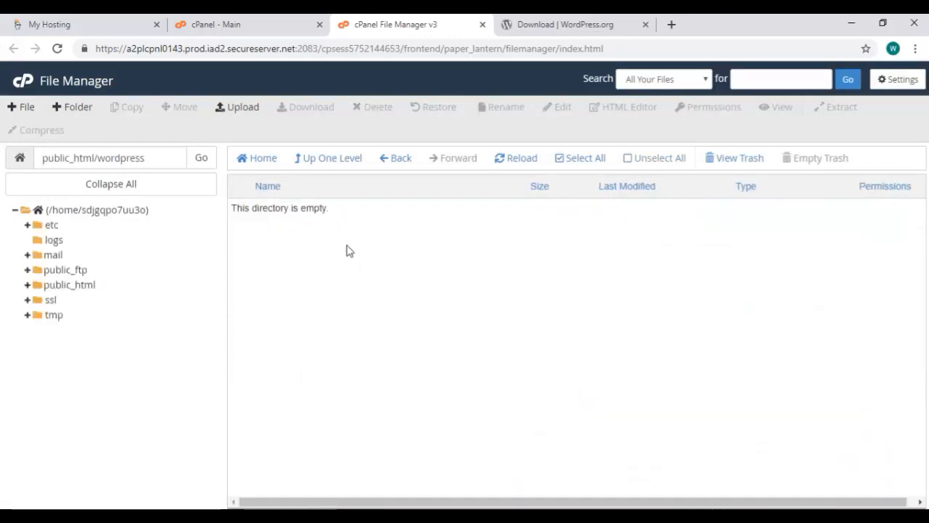
# Return to public_html and select the leftover wordpress-5.2.2.zip.
pyautogui.click(339, 162)
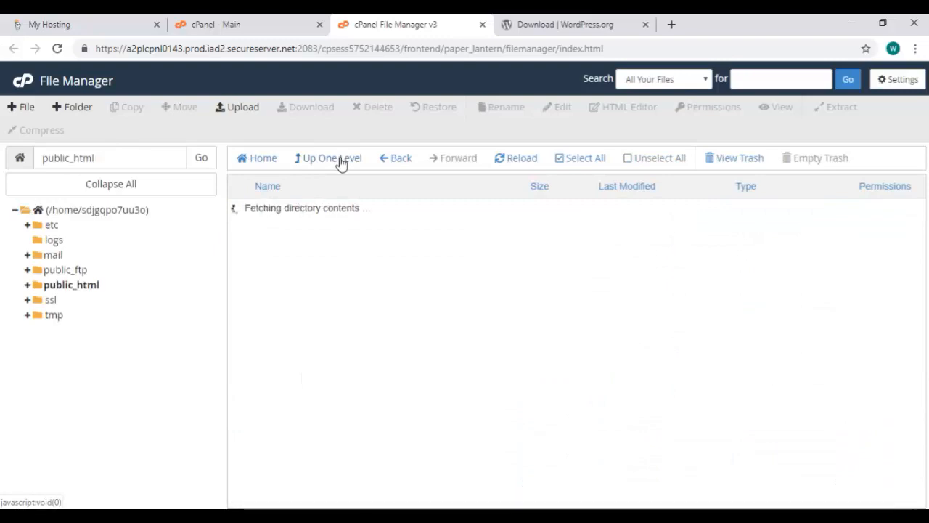
pyautogui.scroll(-2, 312, 440)
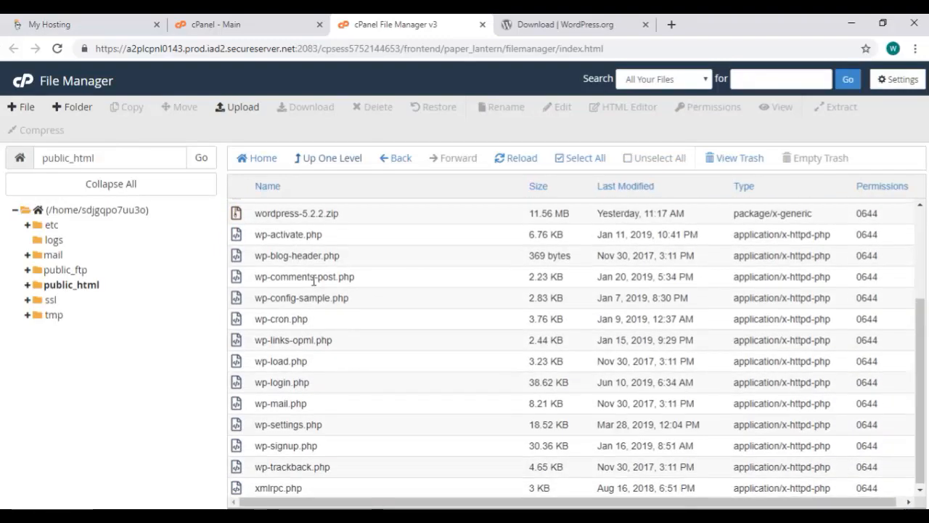
pyautogui.scroll(2, 314, 281)
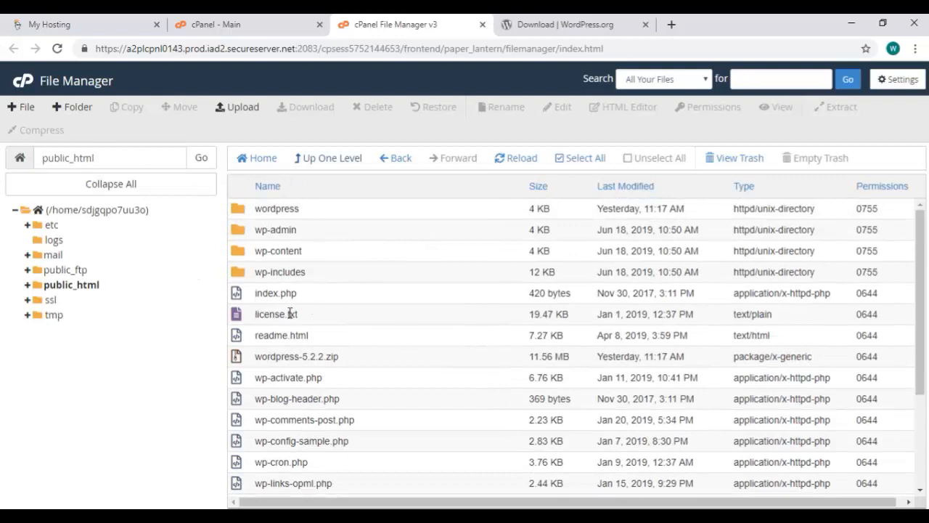
pyautogui.scroll(-1, 291, 313)
pyautogui.click(267, 290)
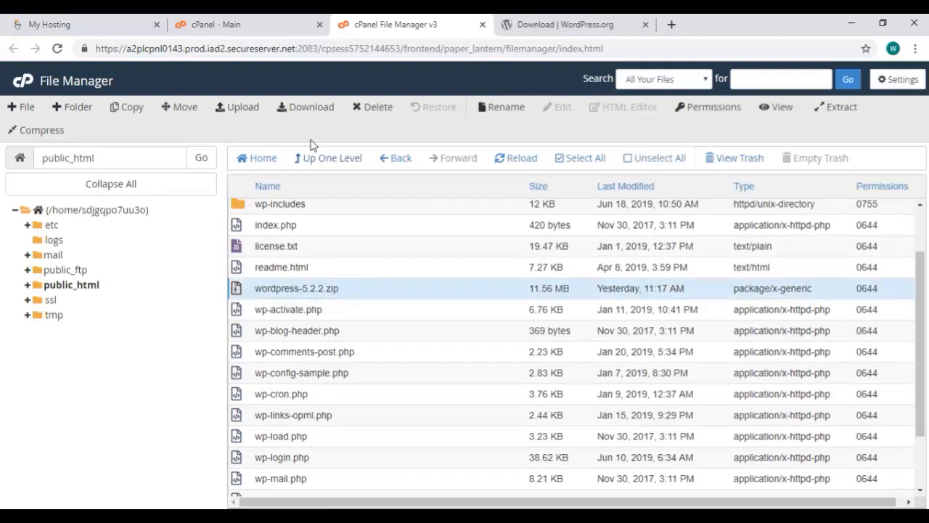
# Delete the leftover zip, then rename wp-config-sample.php to wp-config.php.
pyautogui.click(377, 109)
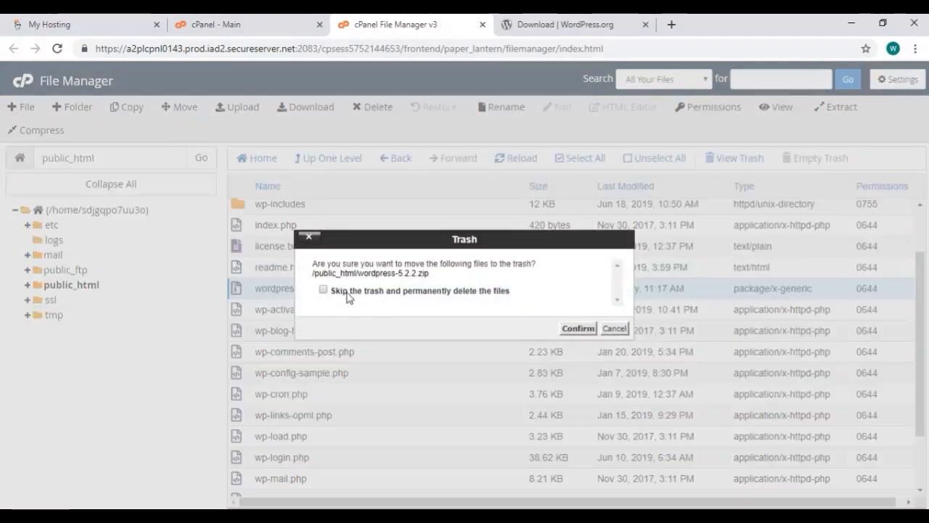
pyautogui.click(577, 328)
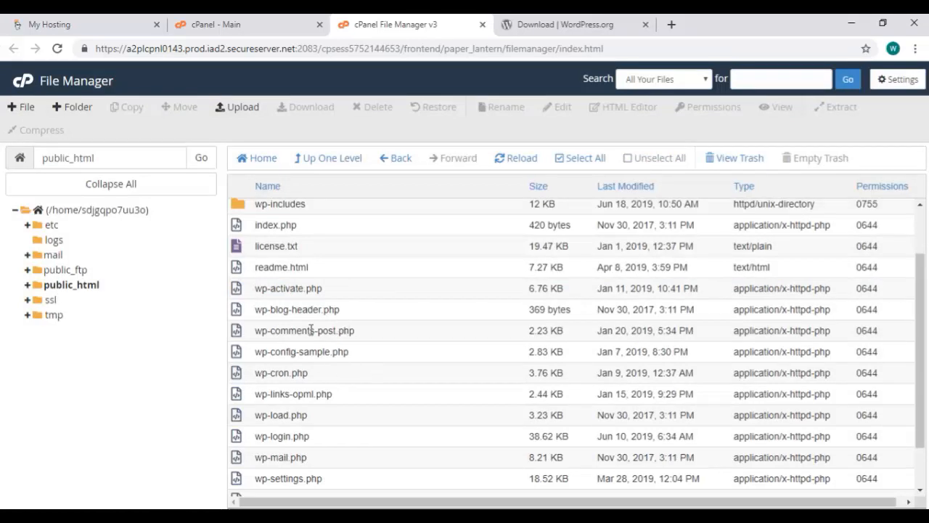
pyautogui.rightClick(301, 355)
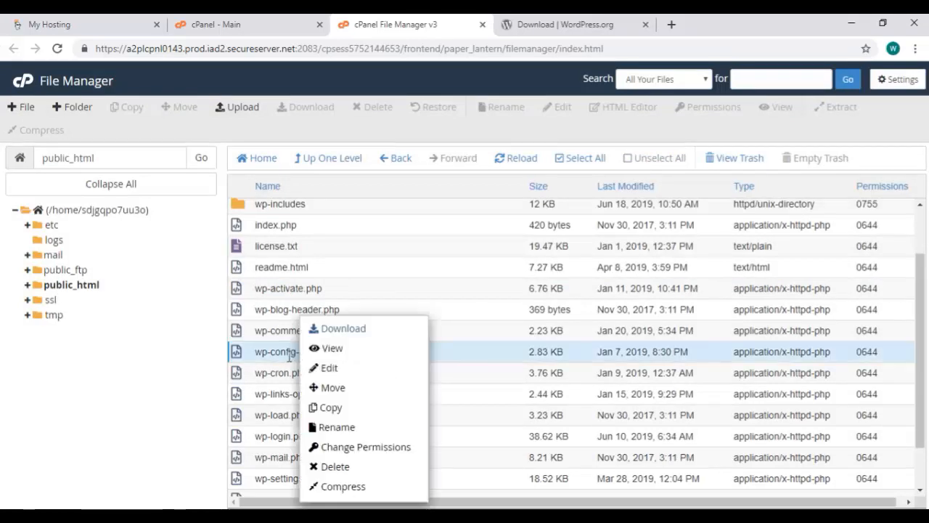
pyautogui.click(336, 429)
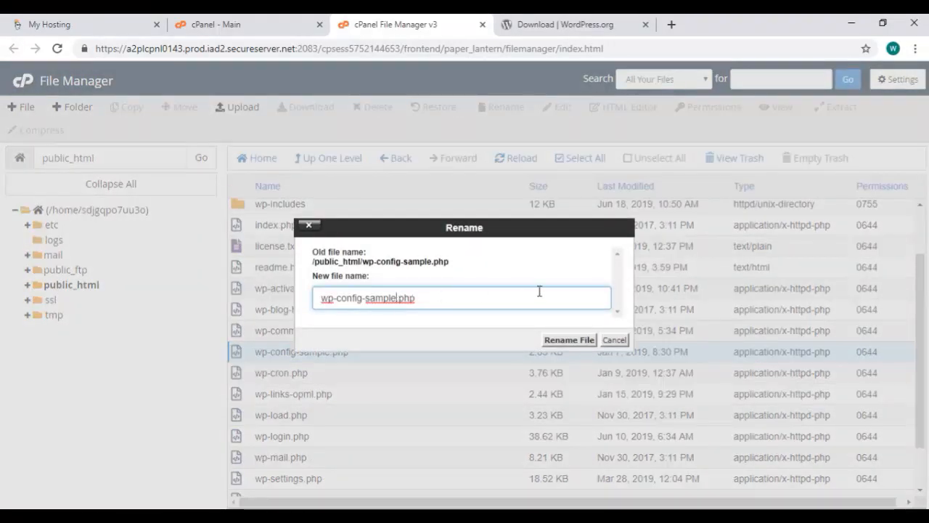
pyautogui.press('BackSpace')
pyautogui.press('BackSpace')
pyautogui.press('BackSpace')
pyautogui.press('BackSpace')
pyautogui.press('BackSpace')
pyautogui.press('BackSpace')
pyautogui.press('BackSpace')
pyautogui.click(548, 341)
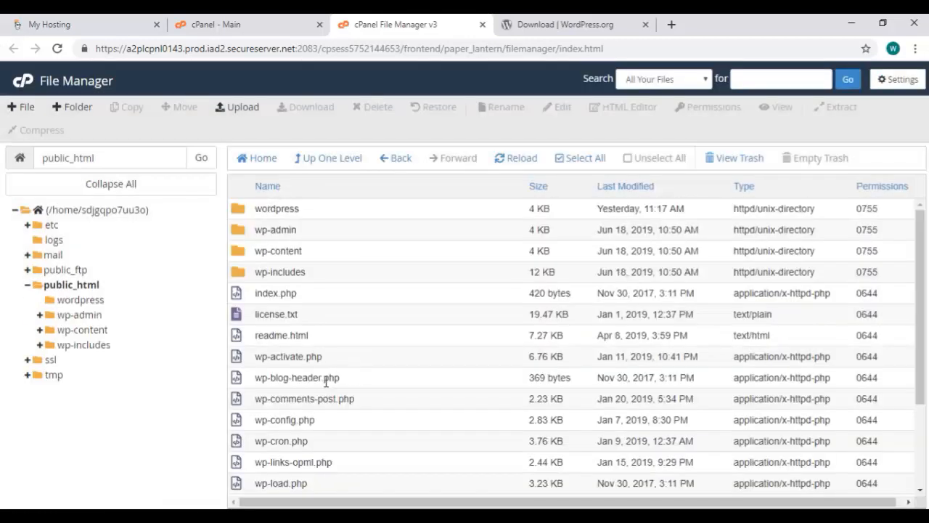
pyautogui.scroll(-3, 324, 383)
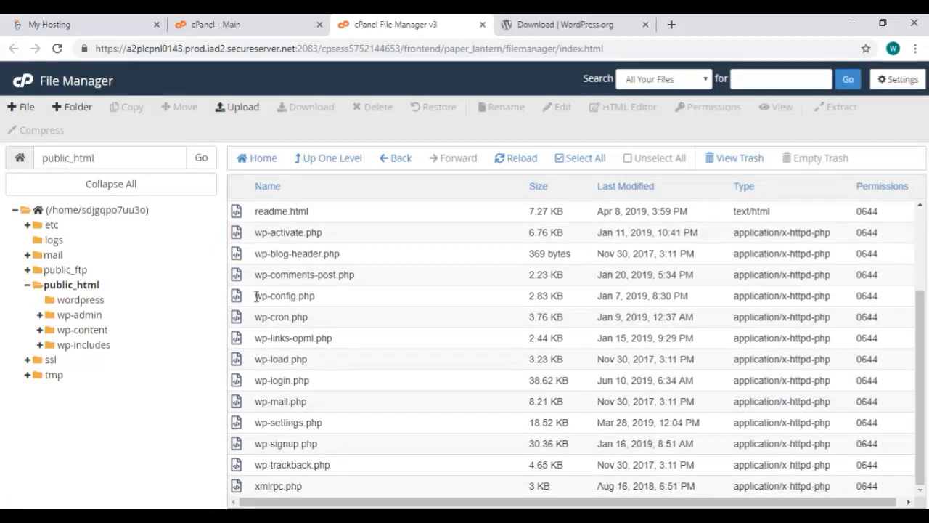
pyautogui.click(244, 299)
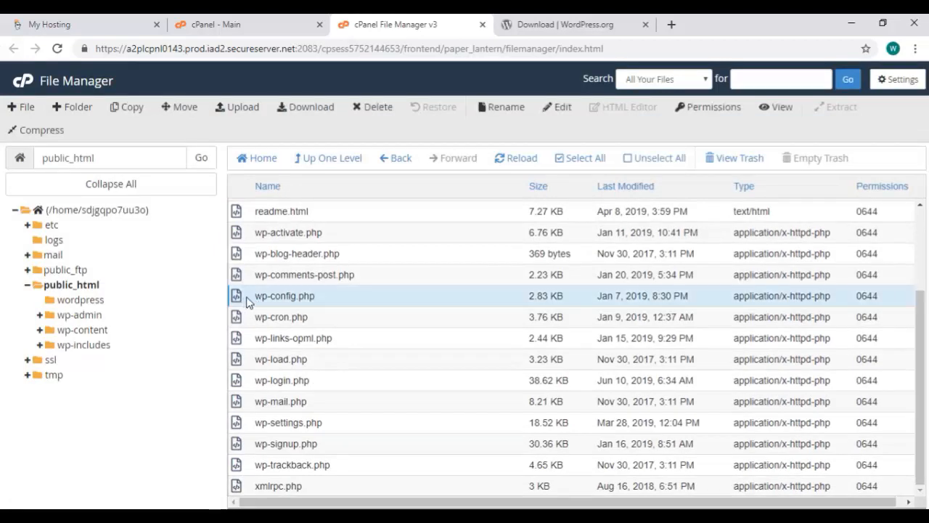
# Open wp-config.php in the code editor to view its database placeholders, then return to cPanel home.
pyautogui.click(565, 113)
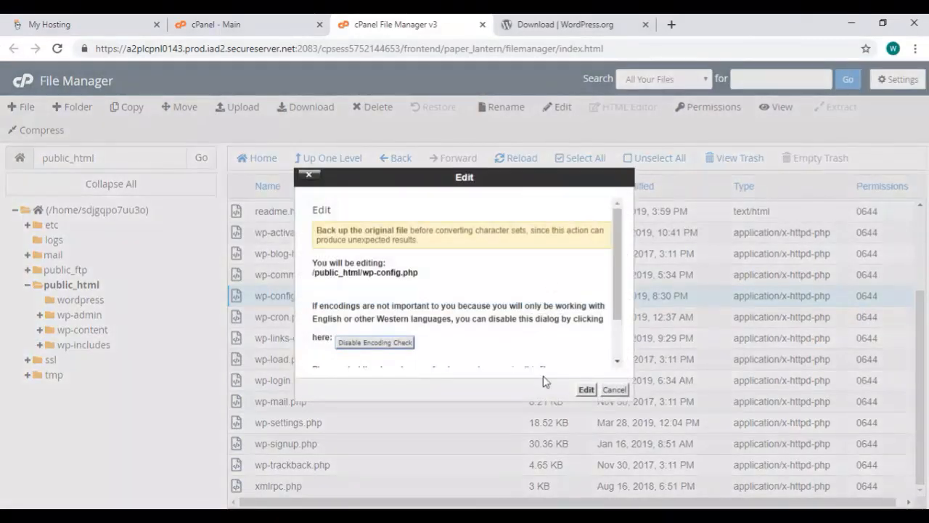
pyautogui.click(585, 391)
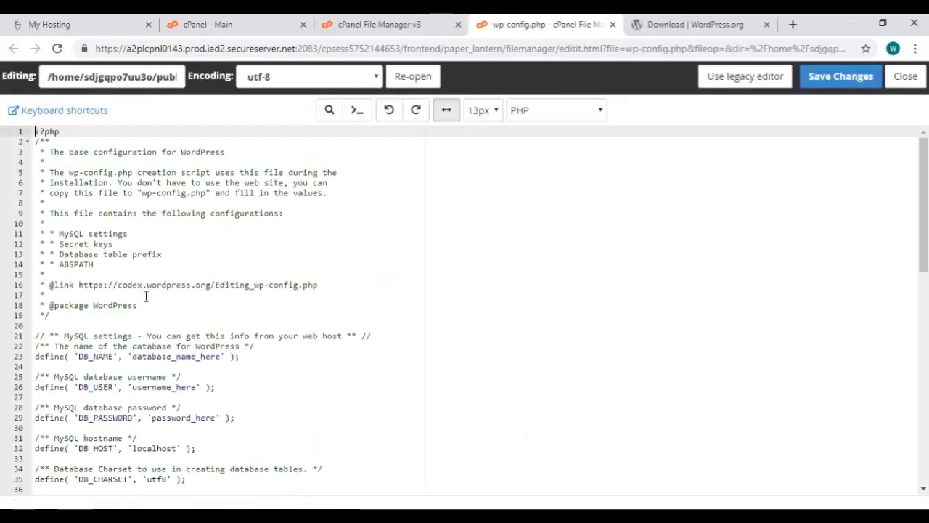
pyautogui.scroll(-1, 146, 296)
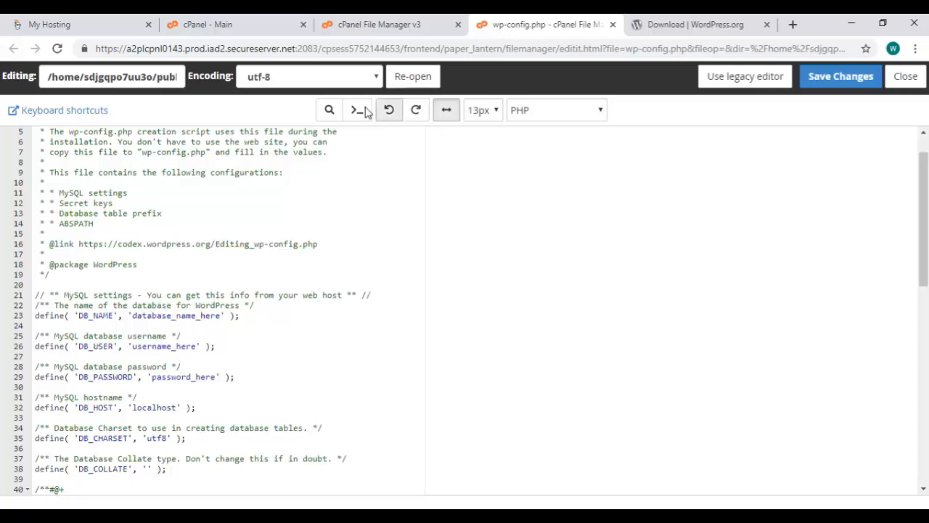
pyautogui.click(258, 28)
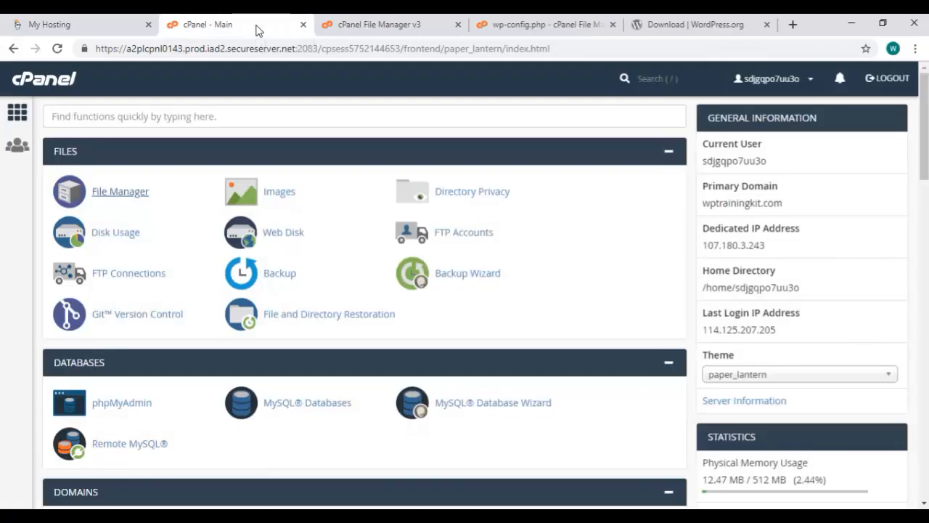
# Create the database wptrainingkit with the MySQL Database Wizard.
pyautogui.click(522, 407)
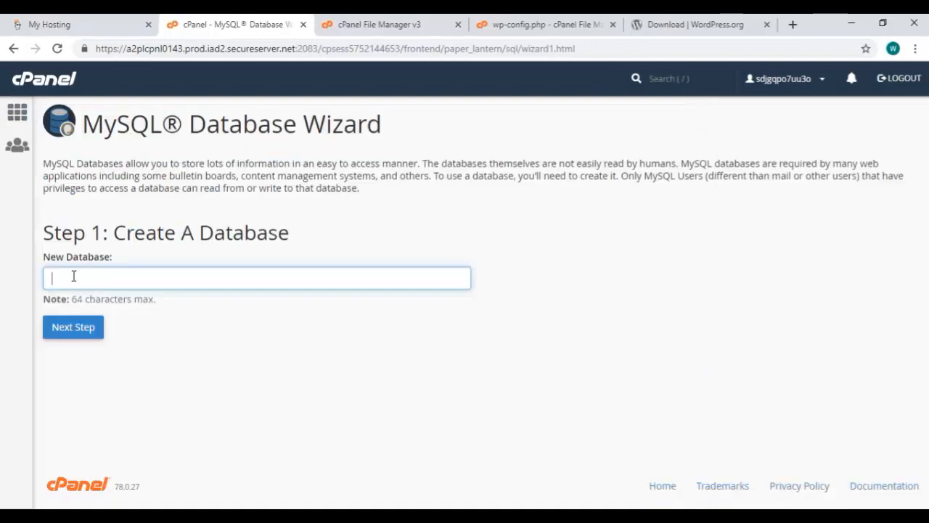
pyautogui.write('w')
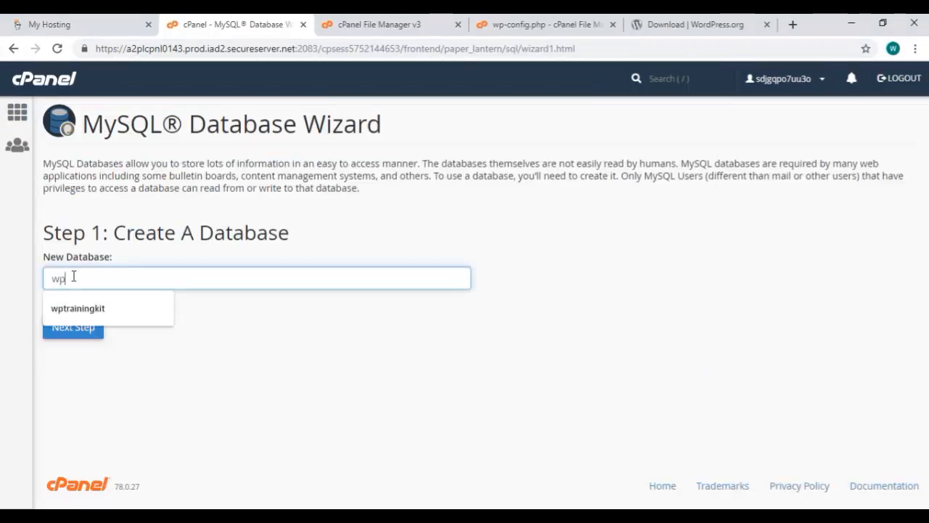
pyautogui.write('p')
pyautogui.press('Down')
pyautogui.click(169, 308)
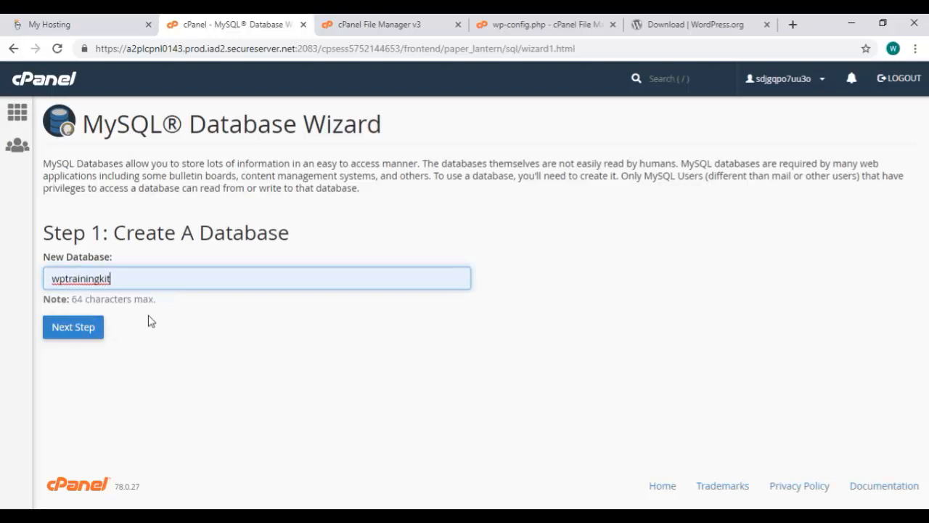
pyautogui.click(62, 335)
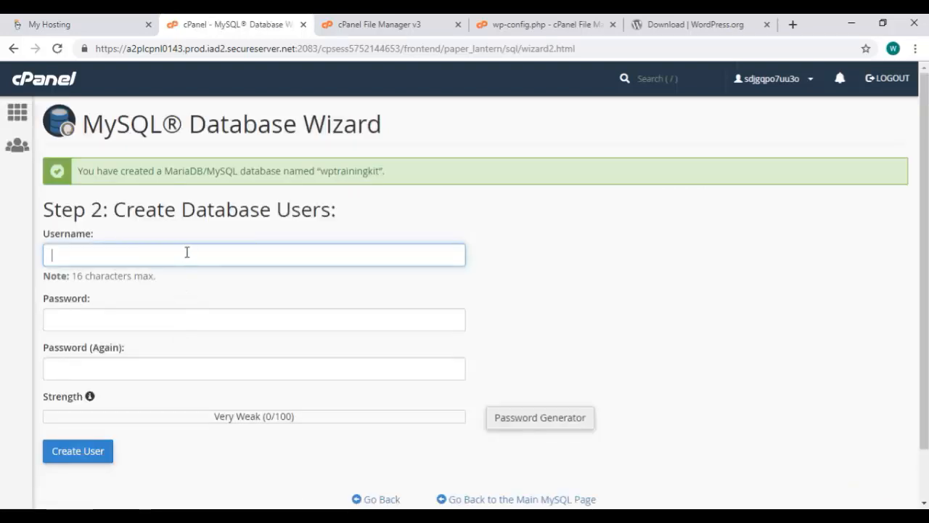
# Create the database user wptrainingkit with a strong password entered twice.
pyautogui.write('wp')
pyautogui.press('Down')
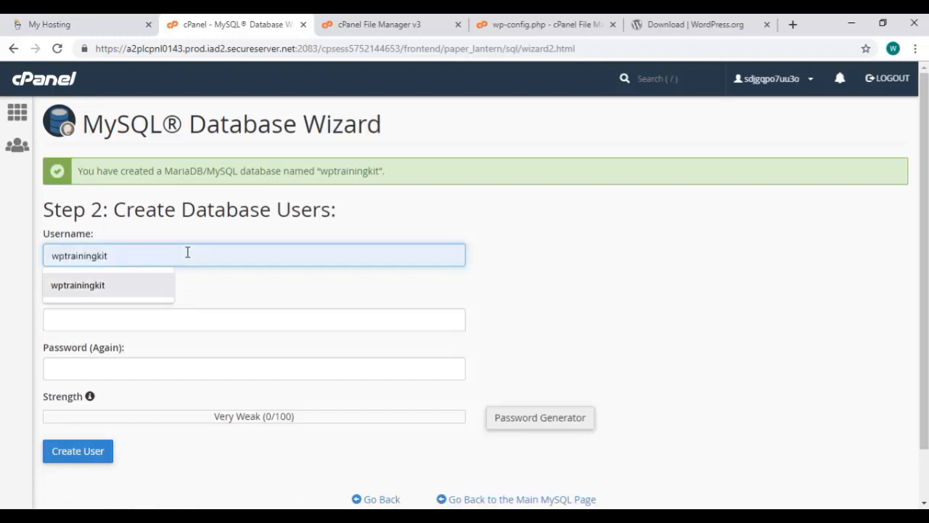
pyautogui.click(95, 292)
pyautogui.click(108, 313)
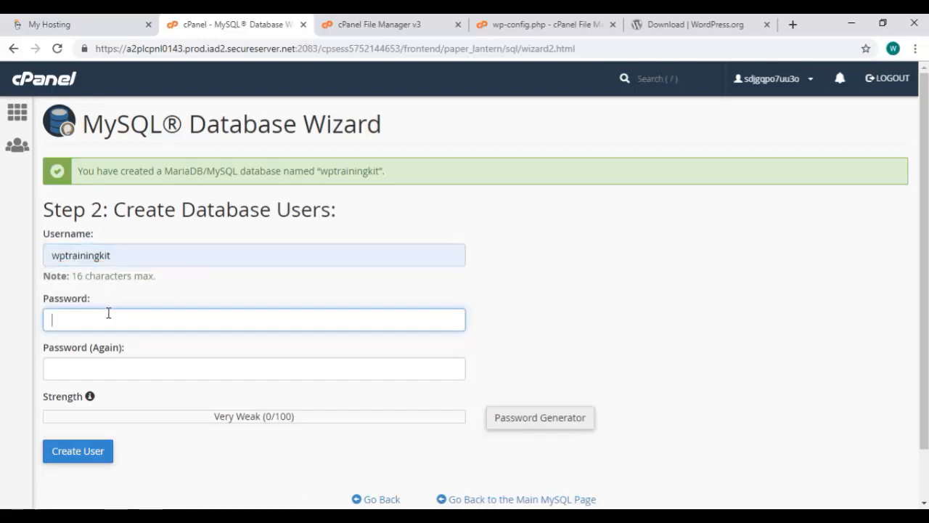
pyautogui.write('•••••')
pyautogui.press('BackSpace')
pyautogui.press('BackSpace')
pyautogui.press('BackSpace')
pyautogui.write('••••••')
pyautogui.press('BackSpace')
pyautogui.press('BackSpace')
pyautogui.press('BackSpace')
pyautogui.press('BackSpace')
pyautogui.write('••••••••••••')
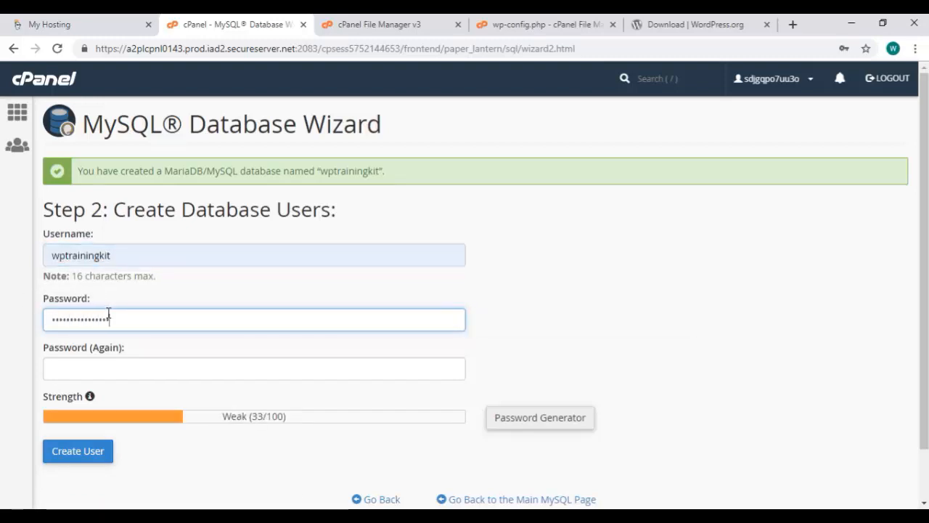
pyautogui.press('Tab')
pyautogui.write('••••••••••••••••')
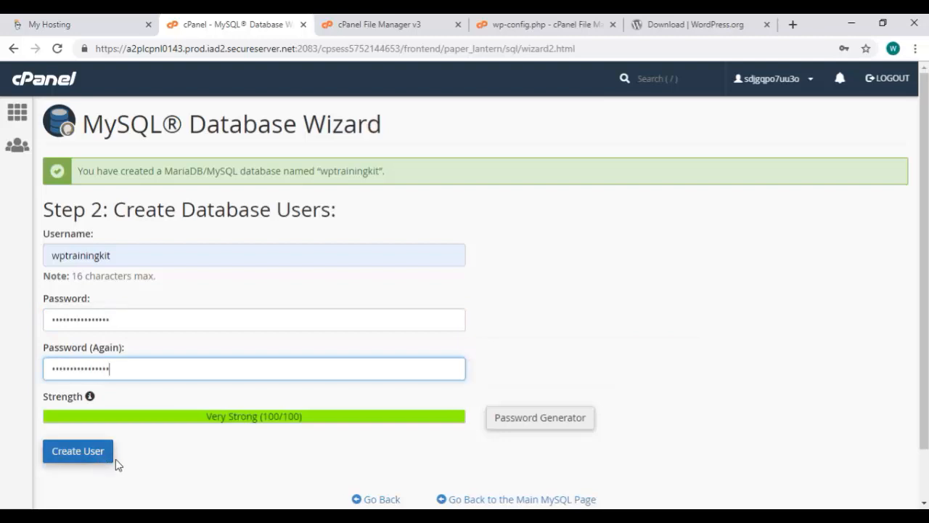
pyautogui.click(109, 461)
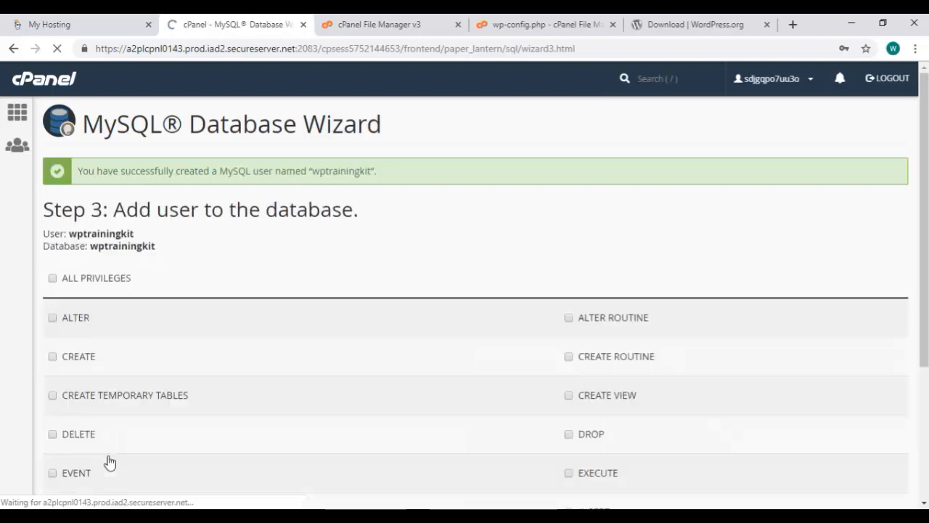
# Grant wptrainingkit ALL PRIVILEGES on the wptrainingkit database, then return to the wp-config.php editor.
pyautogui.click(52, 279)
pyautogui.scroll(-1, 139, 280)
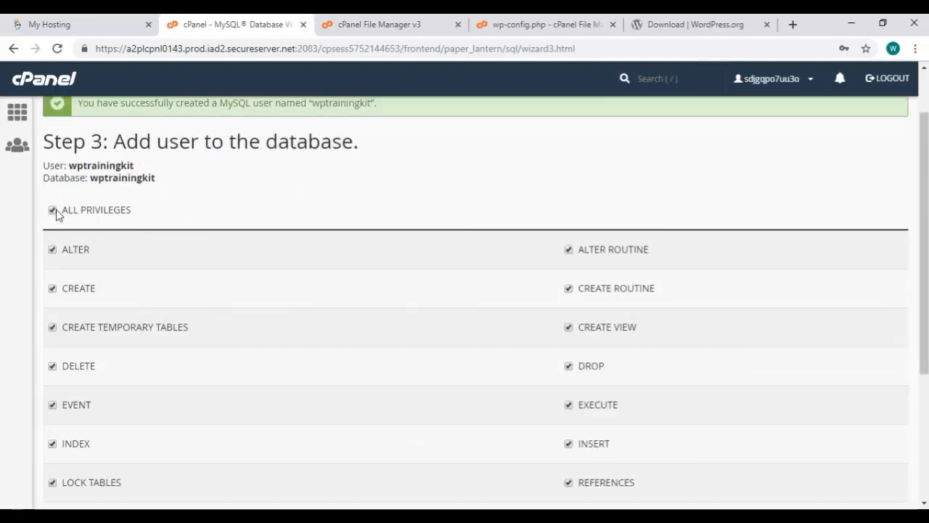
pyautogui.scroll(-3, 209, 217)
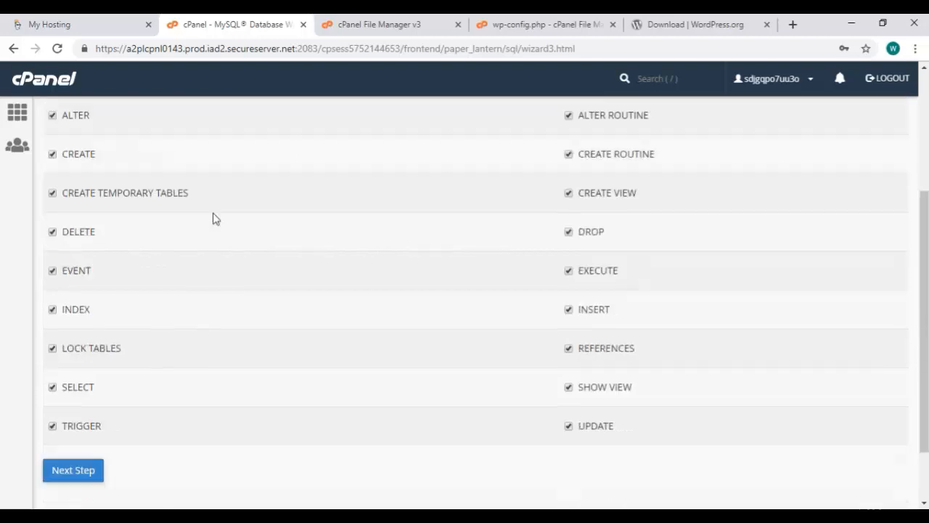
pyautogui.click(74, 393)
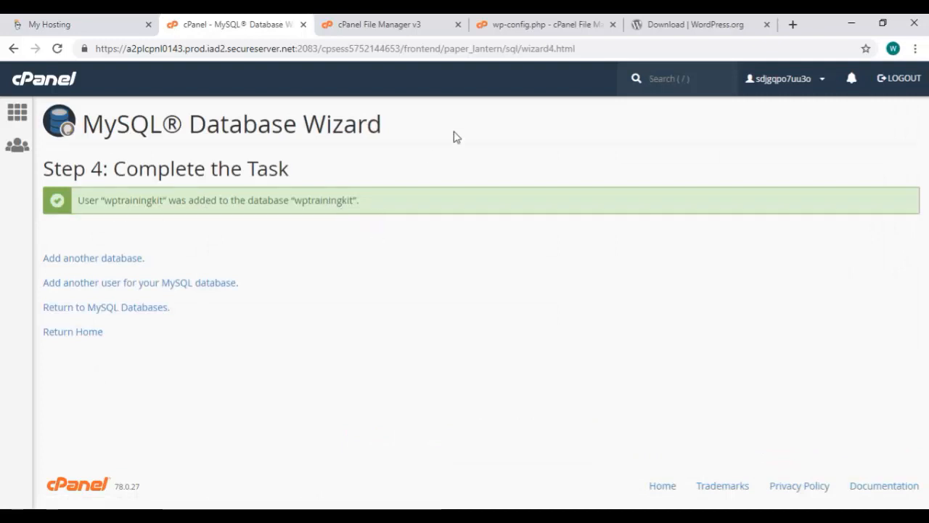
pyautogui.click(546, 26)
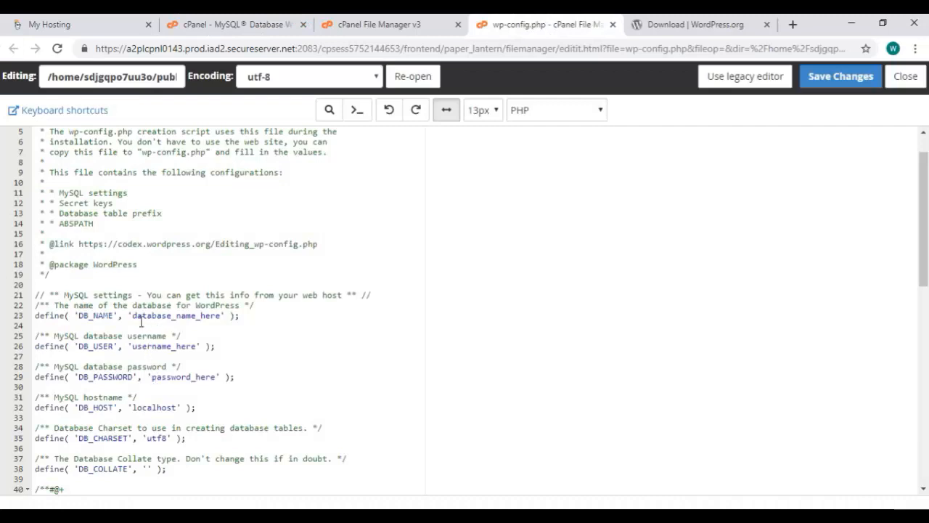
# Set wp-config.php's database name and user to wptrainingkit, enter the user's password, and save.
pyautogui.moveTo(220, 315); pyautogui.dragTo(132, 317)
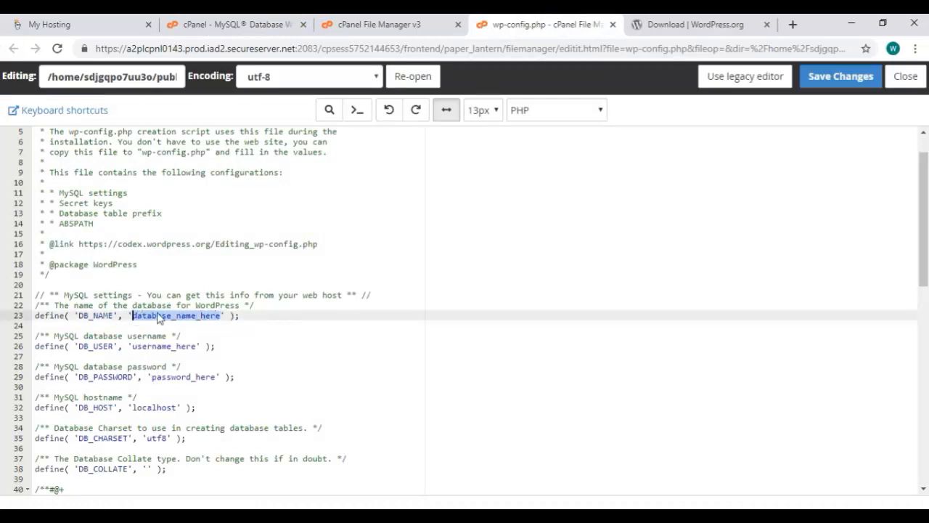
pyautogui.write('wptrainingki')
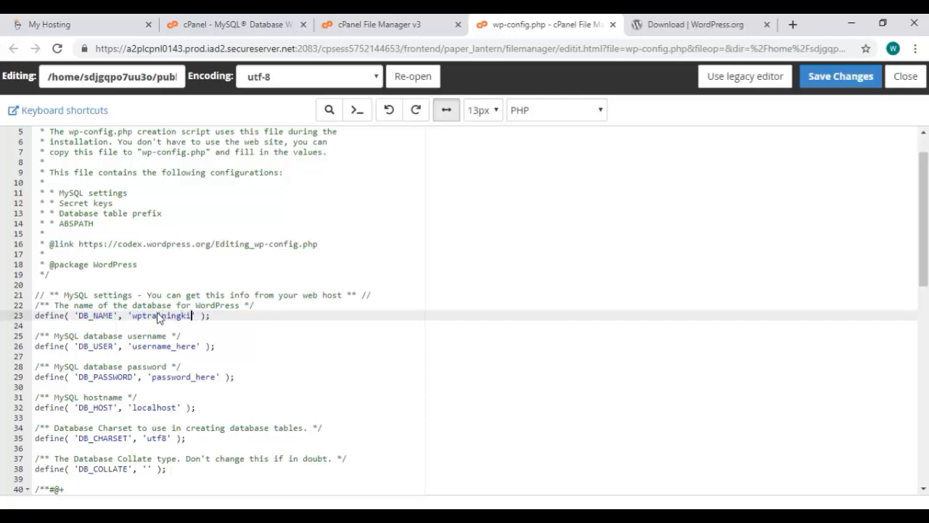
pyautogui.doubleClick(153, 347)
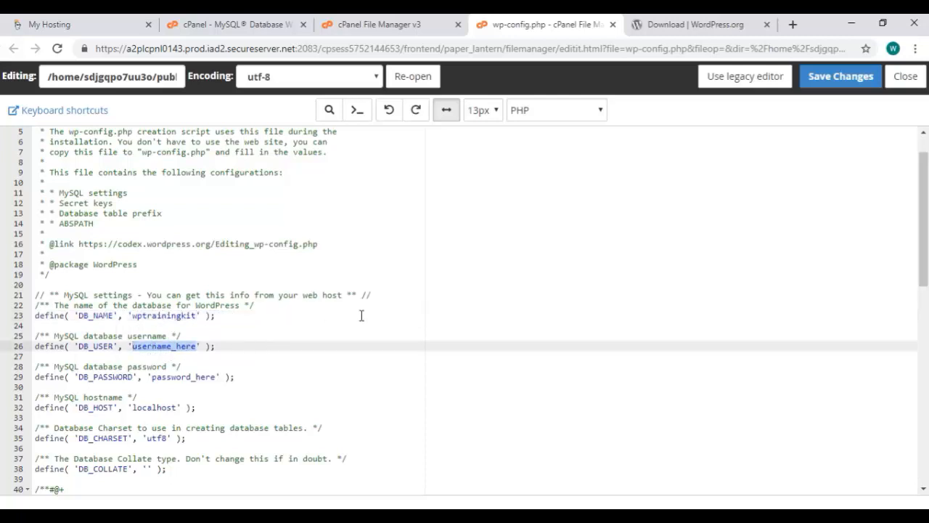
pyautogui.write('wptrainingkit')
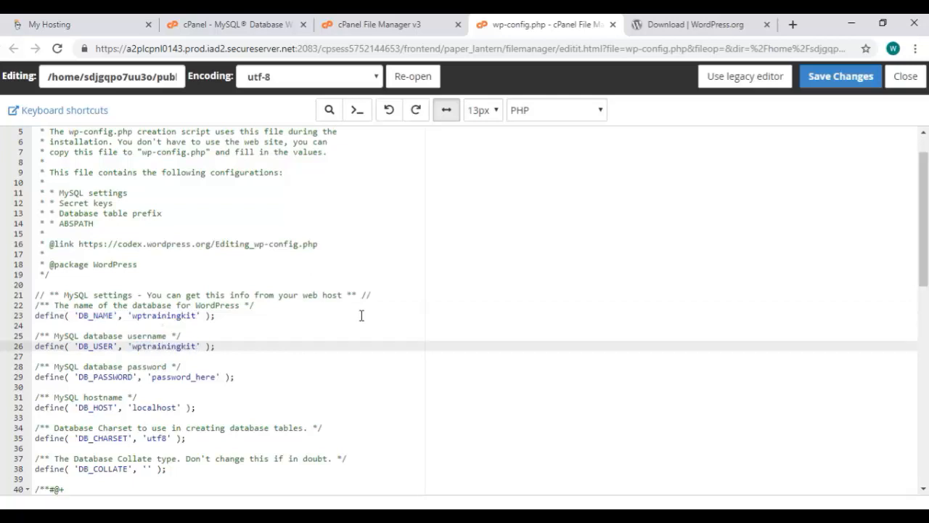
pyautogui.doubleClick(196, 377)
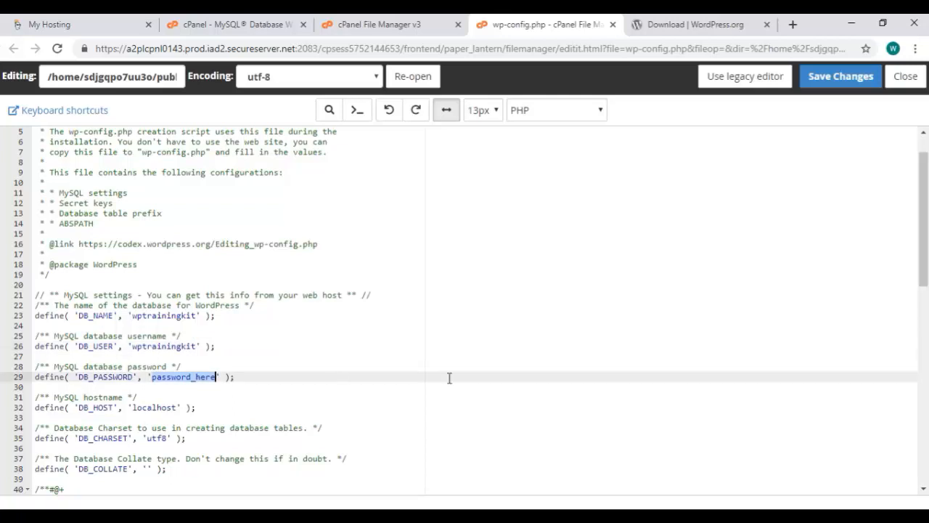
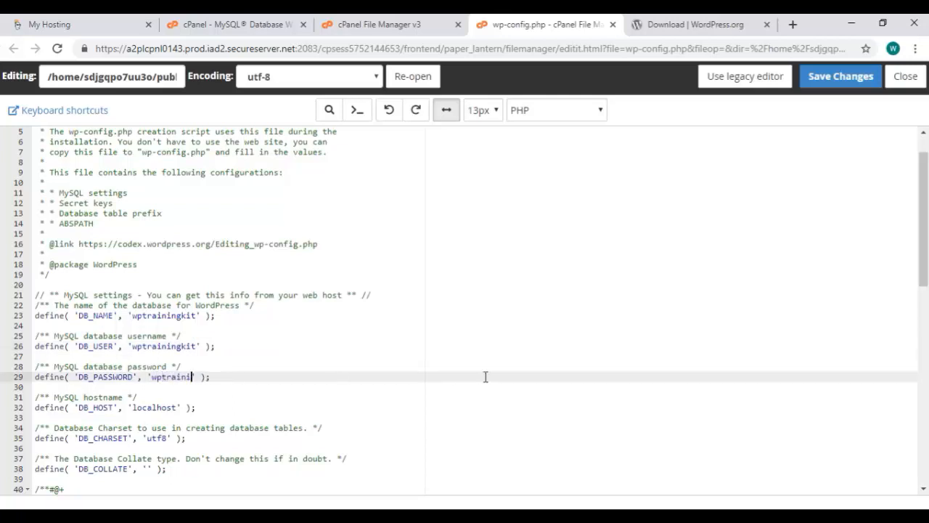
pyautogui.click(829, 82)
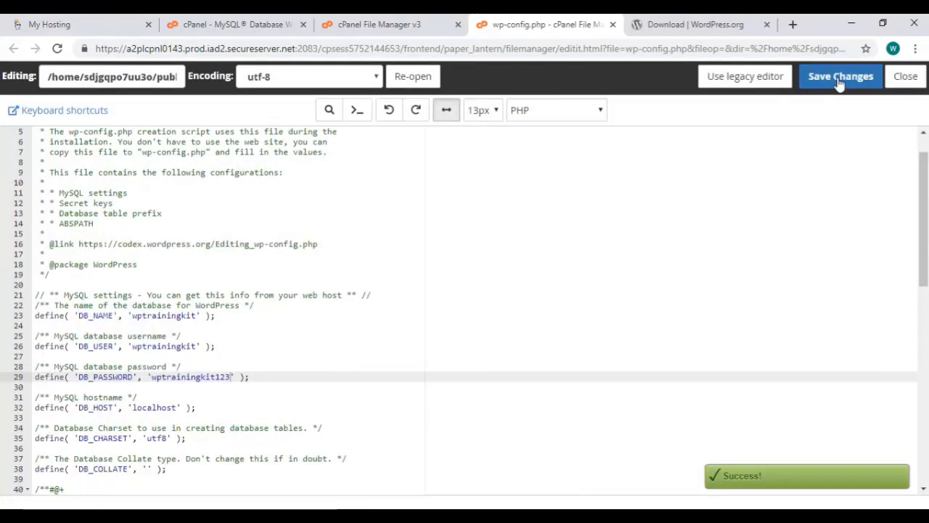
pyautogui.click(663, 26)
# Go to wptrainingkit.com/wp-admin and continue the installer in English (United States).
pyautogui.click(452, 48)
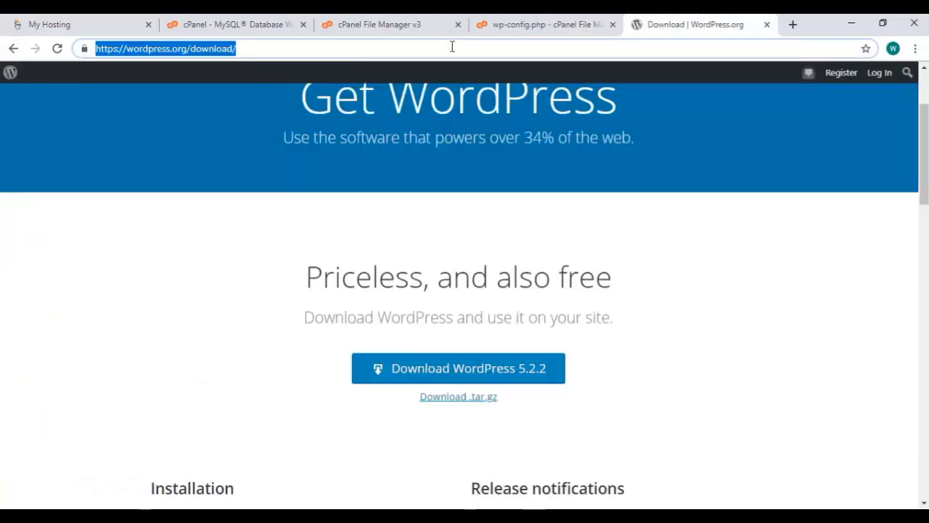
pyautogui.write('wptraining')
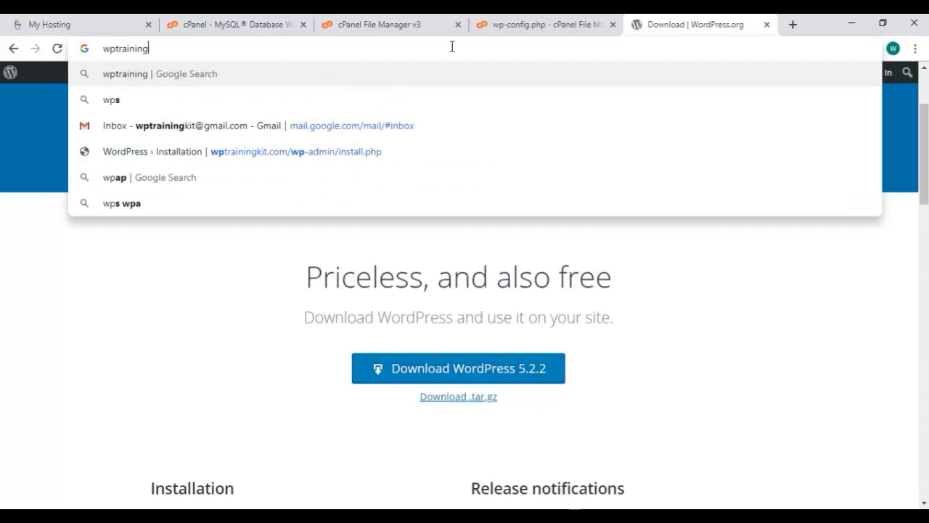
pyautogui.write('kit.com/')
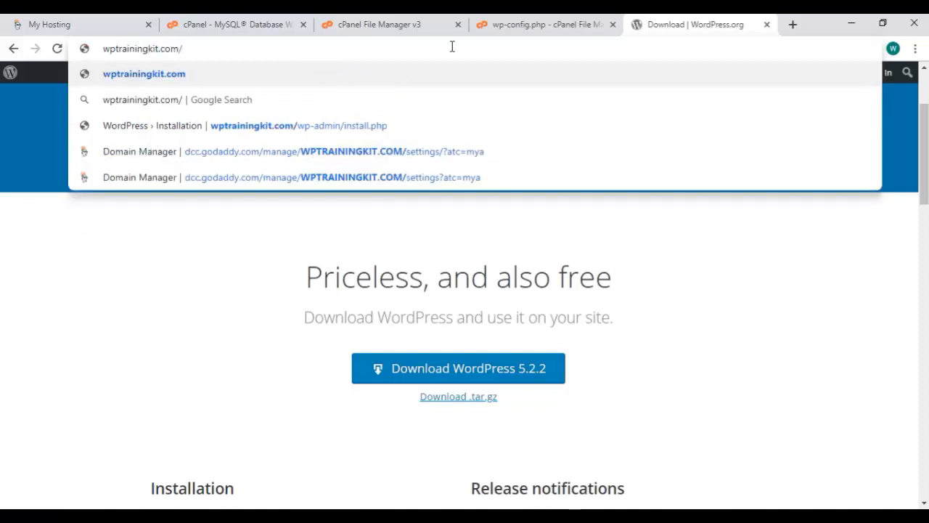
pyautogui.write('wp-adm')
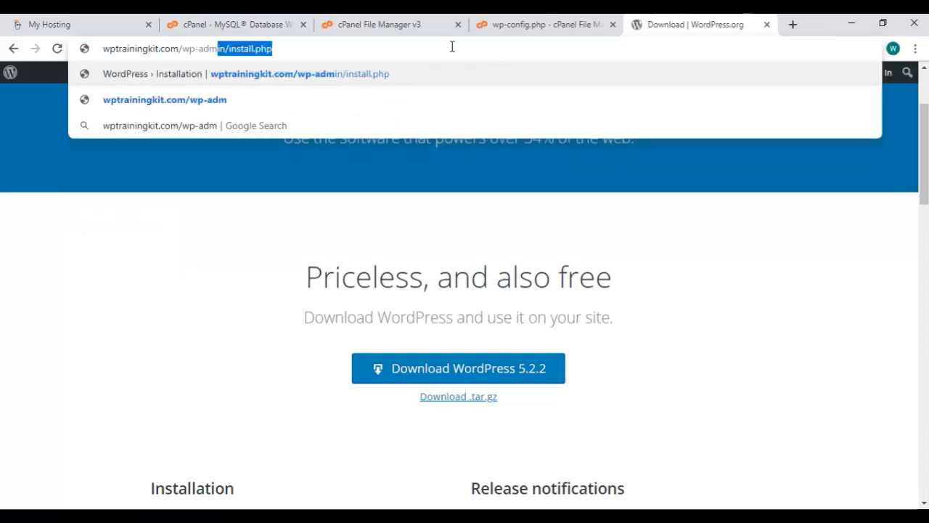
pyautogui.write('in')
pyautogui.press('Return')
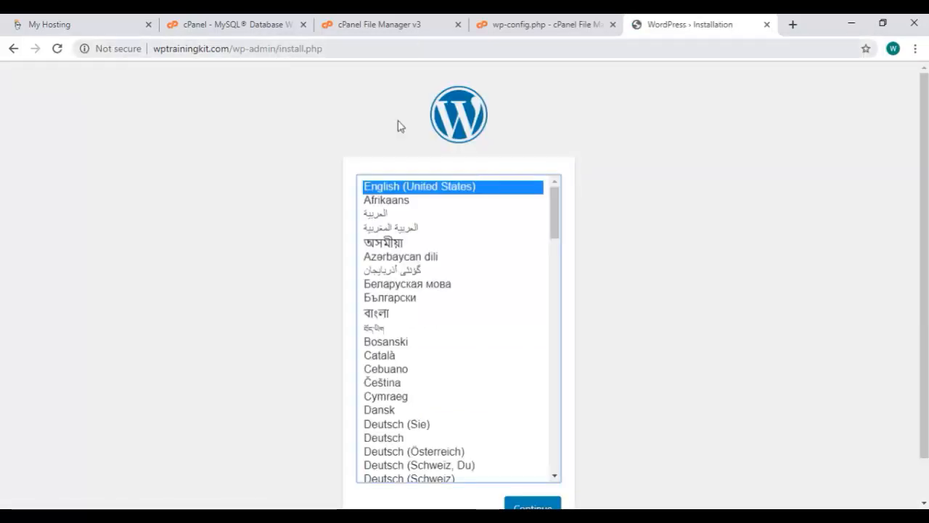
pyautogui.scroll(-10, 448, 300)
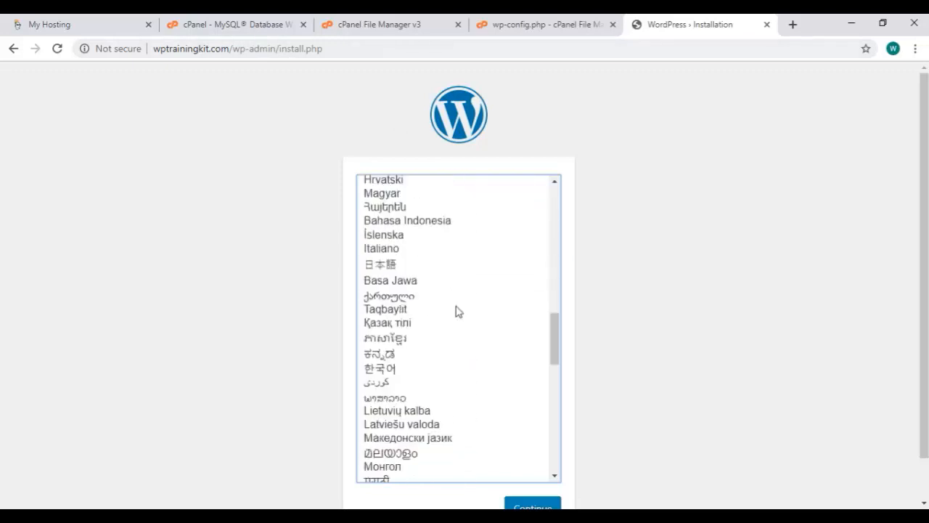
pyautogui.scroll(-12, 458, 312)
pyautogui.scroll(15, 460, 313)
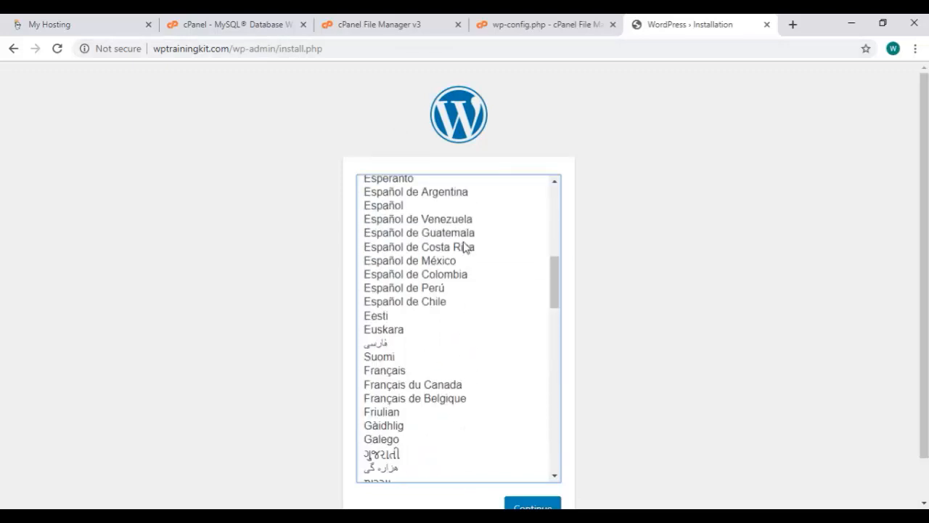
pyautogui.scroll(10, 458, 240)
pyautogui.scroll(-1, 784, 255)
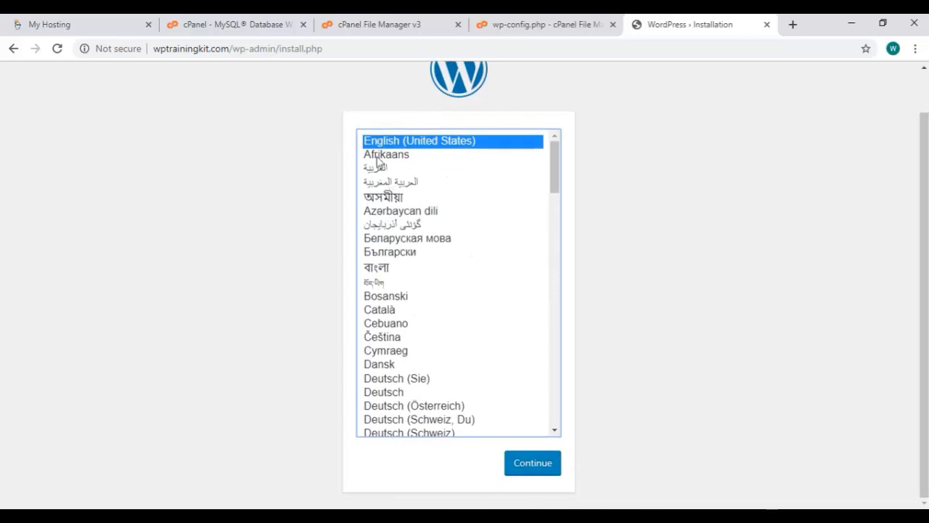
pyautogui.click(539, 465)
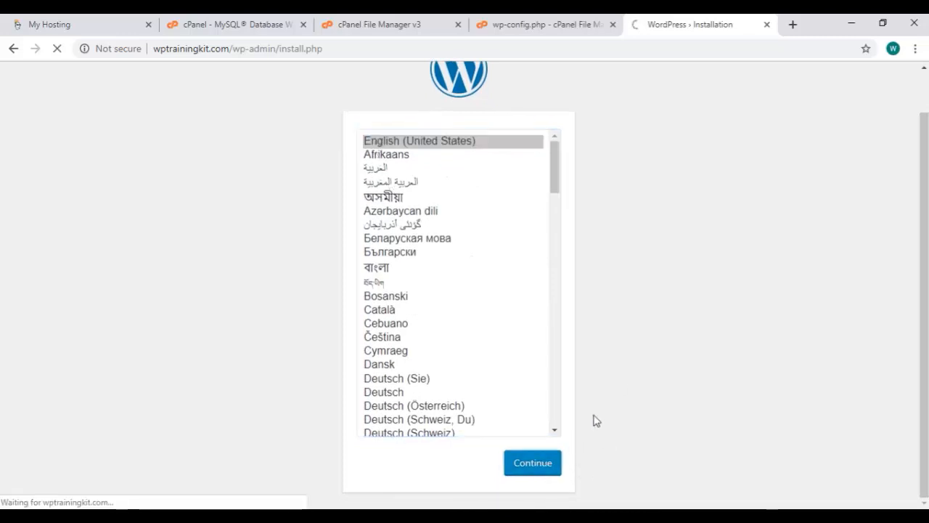
# Enter the site title WpTrainingKit.com and the admin username on the setup form.
pyautogui.scroll(-1, 423, 318)
pyautogui.click(379, 271)
pyautogui.write('Wp')
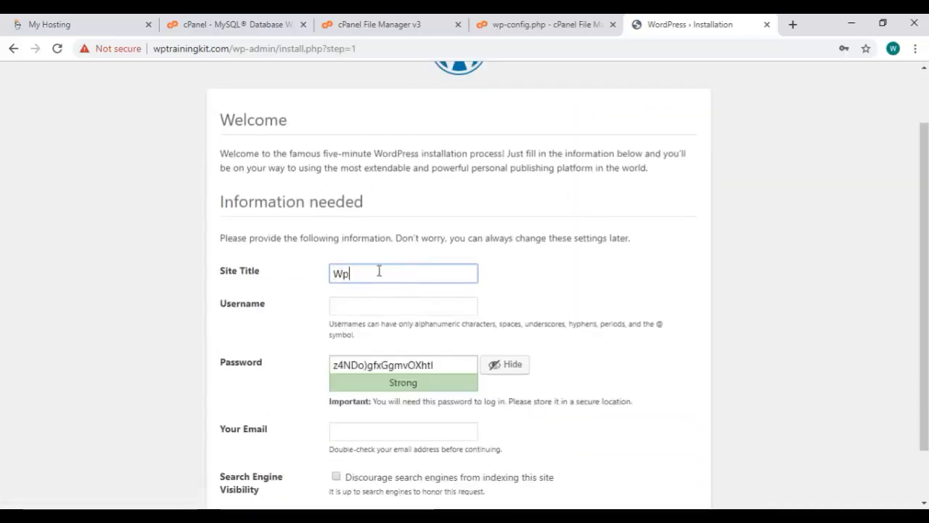
pyautogui.write('TrainingKit.com')
pyautogui.click(399, 303)
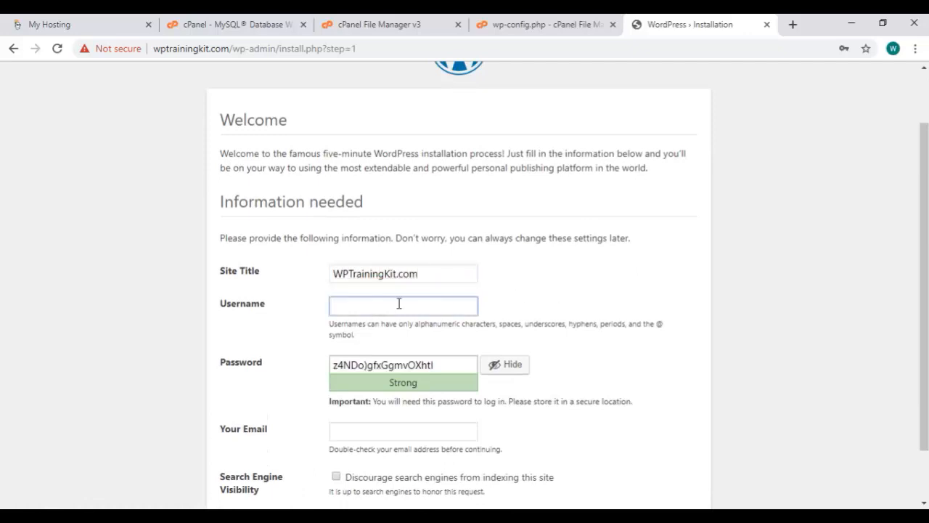
pyautogui.write('adminwptrainingkit')
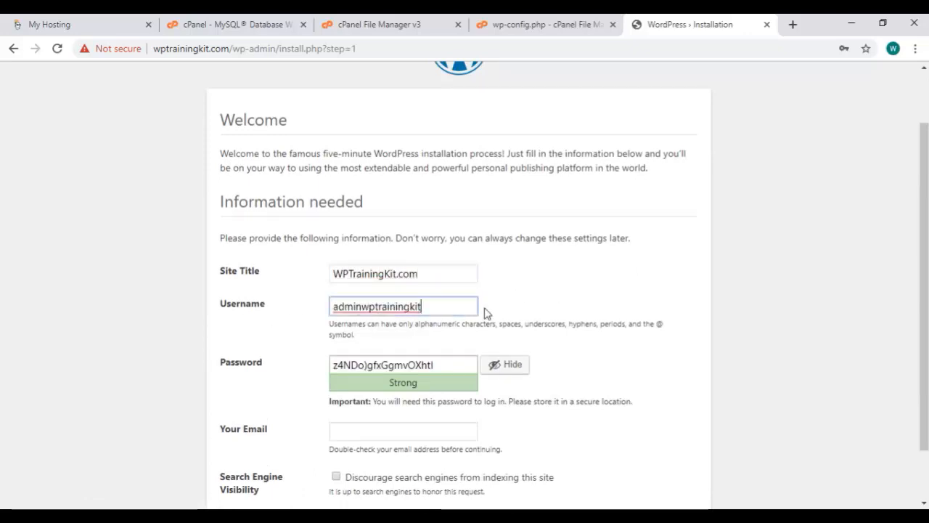
# Replace the generated password with your own, enter the admin e-mail, and install WordPress.
pyautogui.scroll(-1, 484, 313)
pyautogui.tripleClick(443, 300)
pyautogui.press('BackSpace')
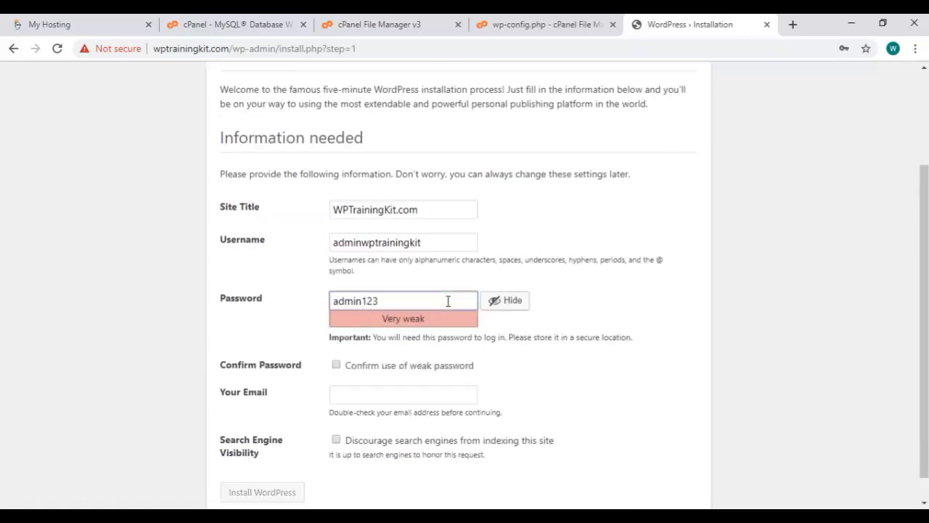
pyautogui.click(359, 366)
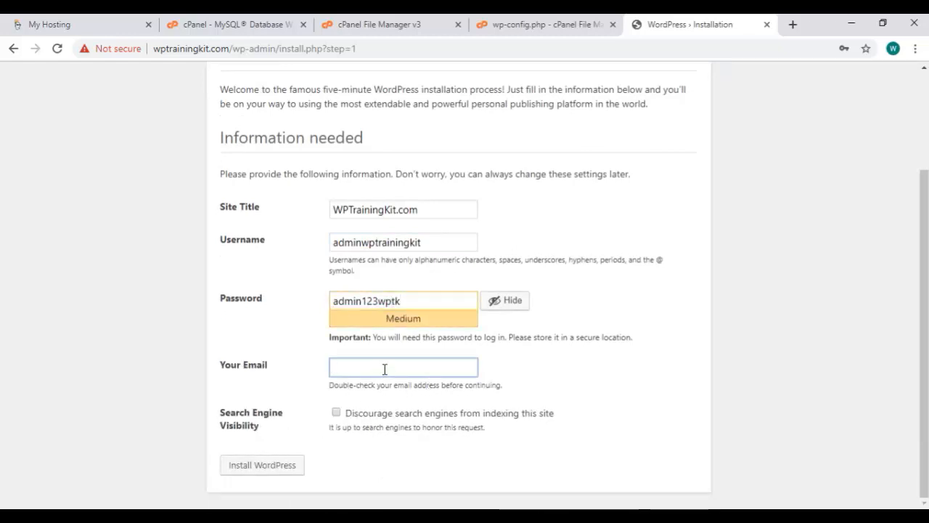
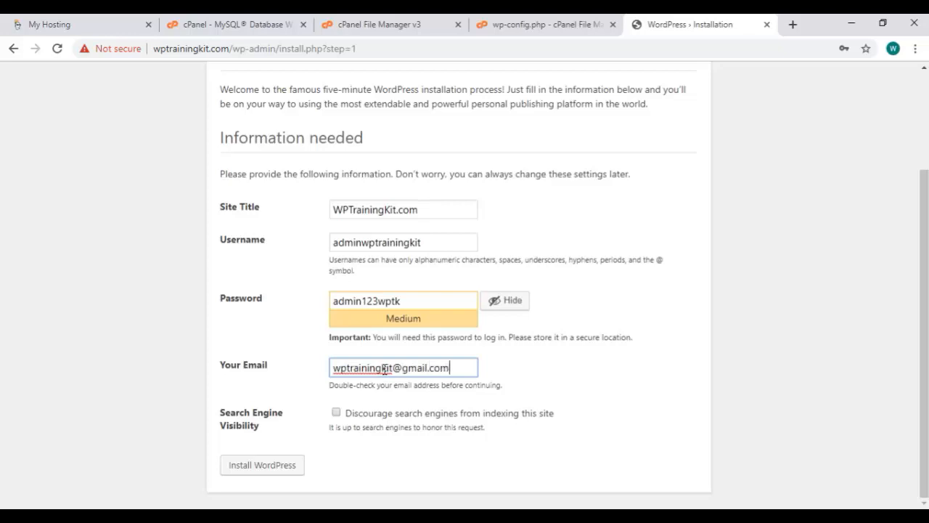
pyautogui.click(297, 472)
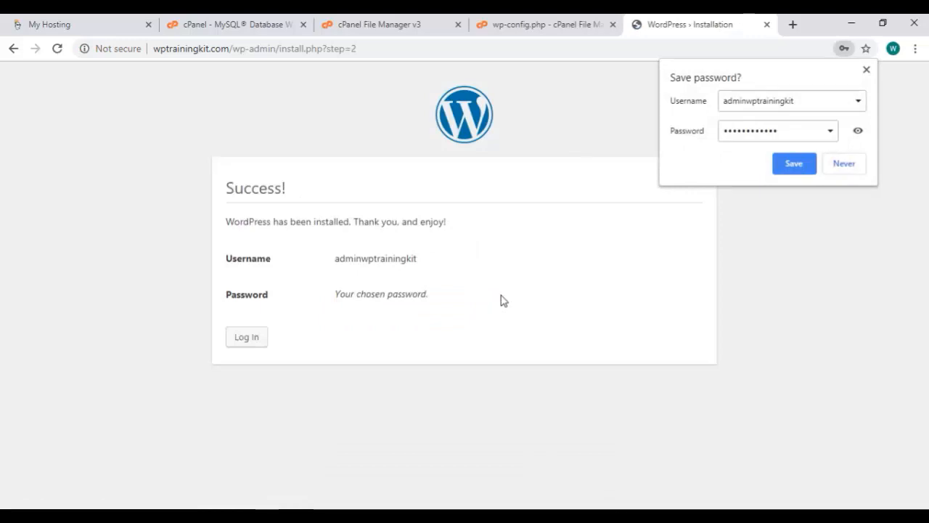
# Log in with the admin username and password, Remember Me ticked, and dismiss Chrome's save-password prompt.
pyautogui.click(263, 344)
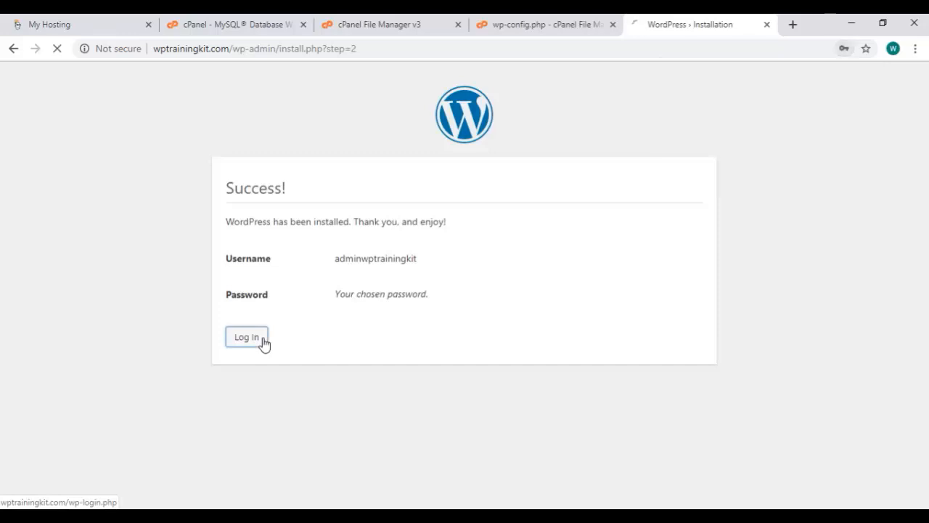
pyautogui.write('adminwptrainingkit')
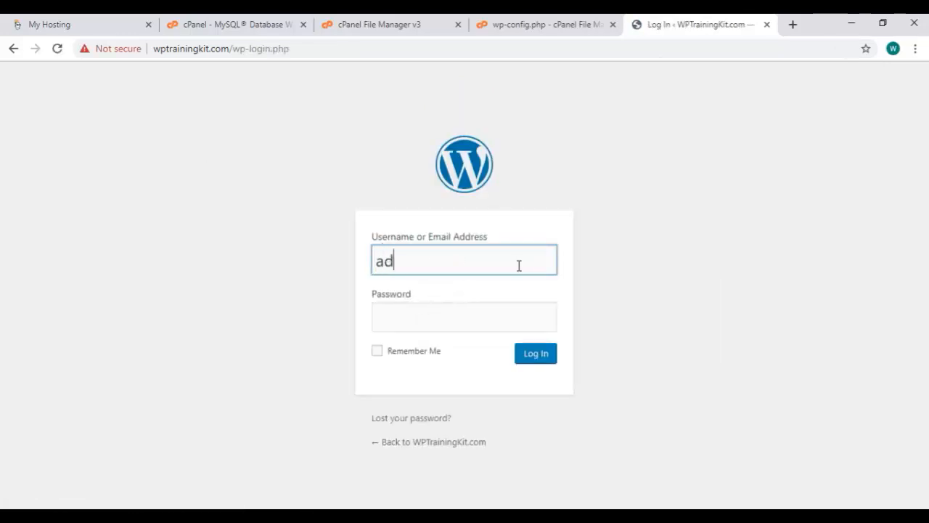
pyautogui.press('Tab')
pyautogui.write('•••••••••')
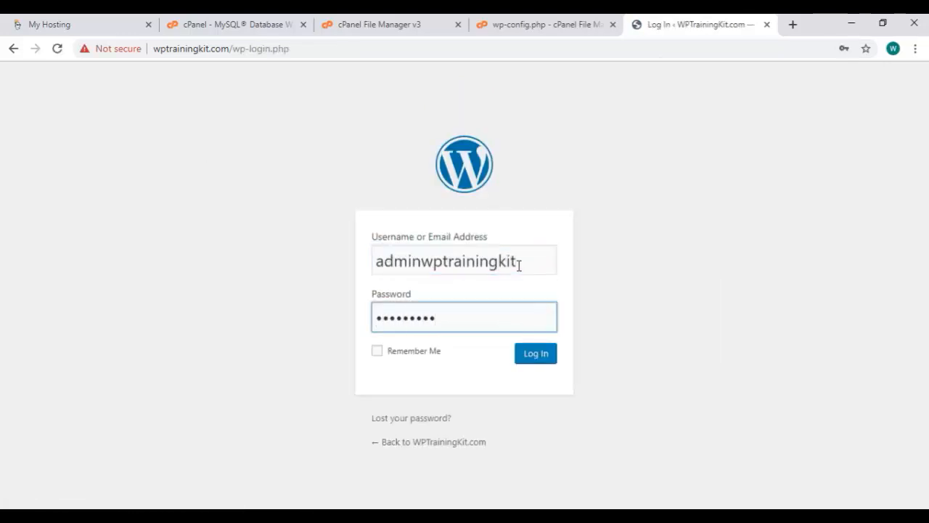
pyautogui.hotkey('ctrl', 'a')
pyautogui.write('••••••••••••')
pyautogui.click(438, 350)
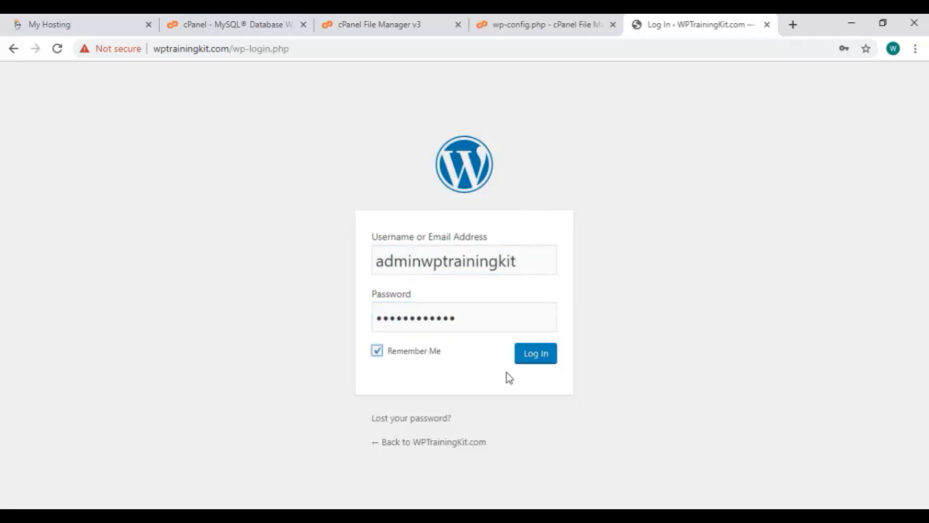
pyautogui.click(551, 357)
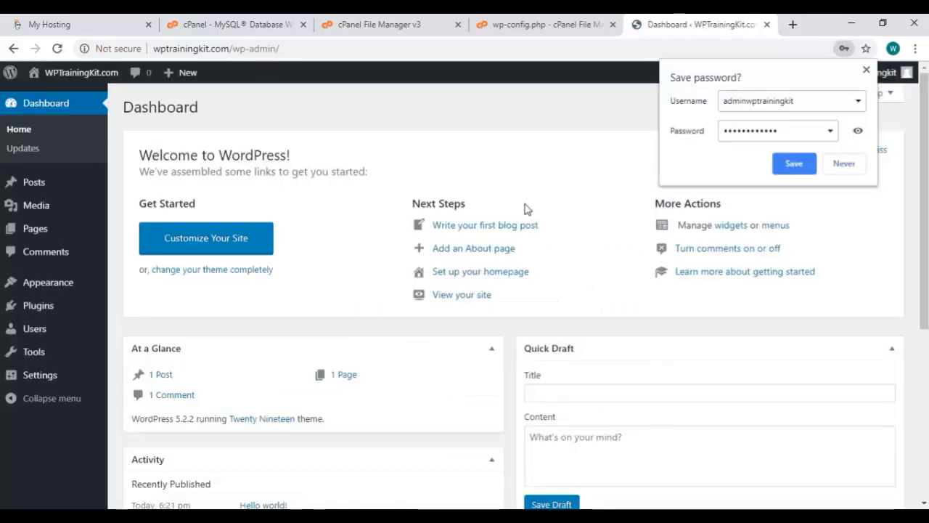
pyautogui.click(374, 228)
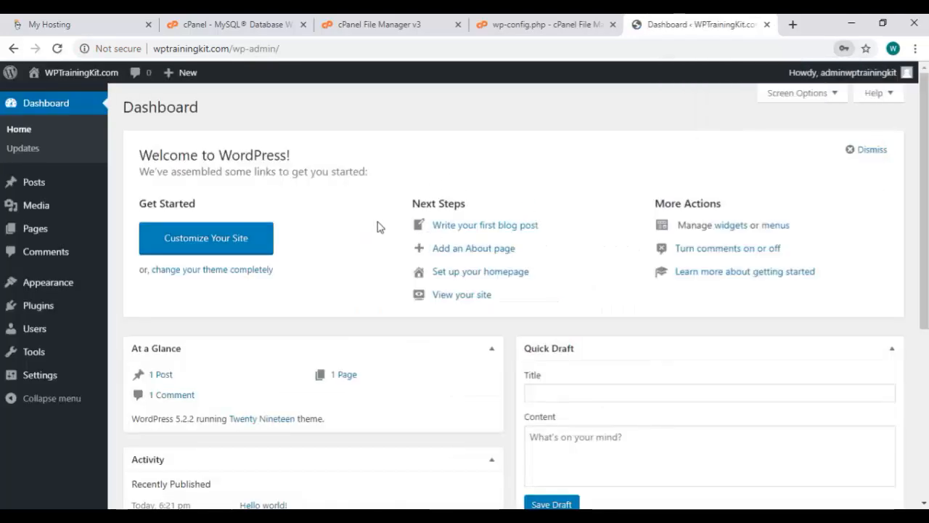